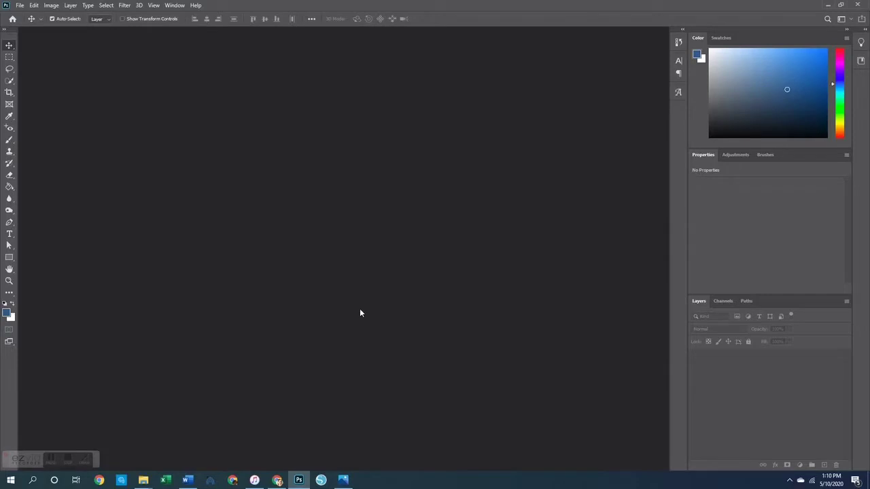
- Open 07. Cliffs2.jpg from the 07. Cliffs 2 folder of the 2019.09 Trip to Arizona project
key(ctrl+o)
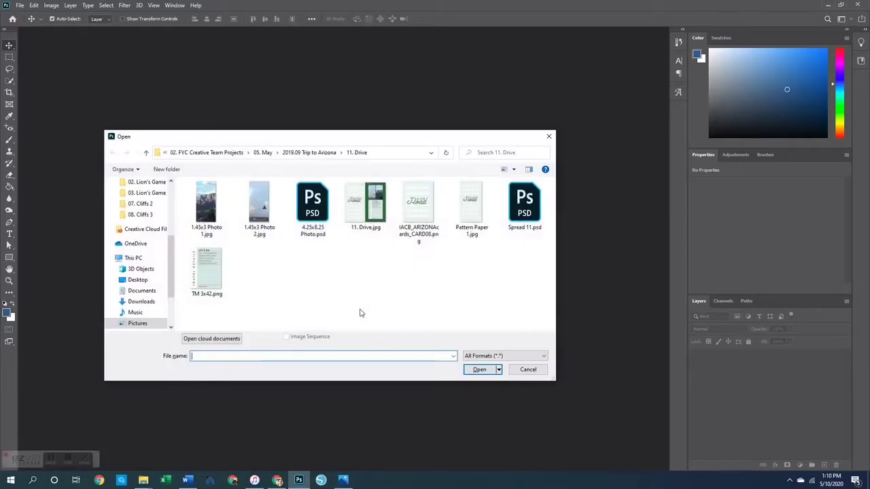
click(309, 157)
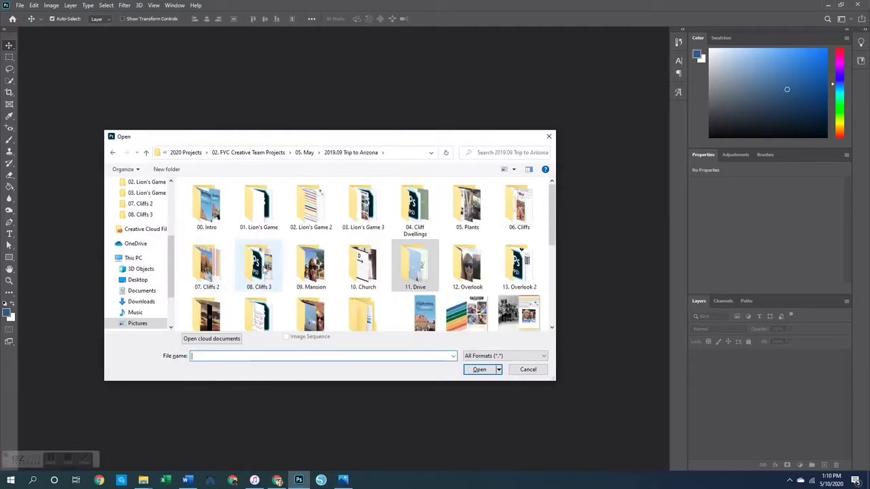
double_click(206, 267)
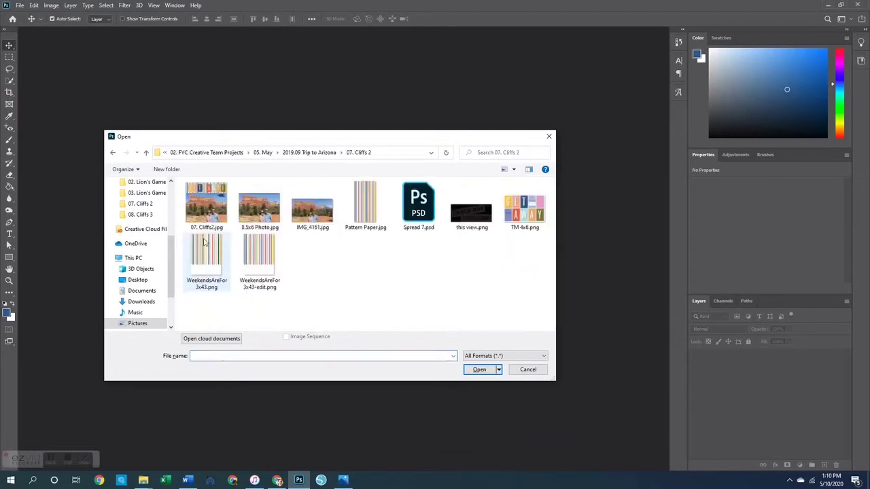
double_click(208, 204)
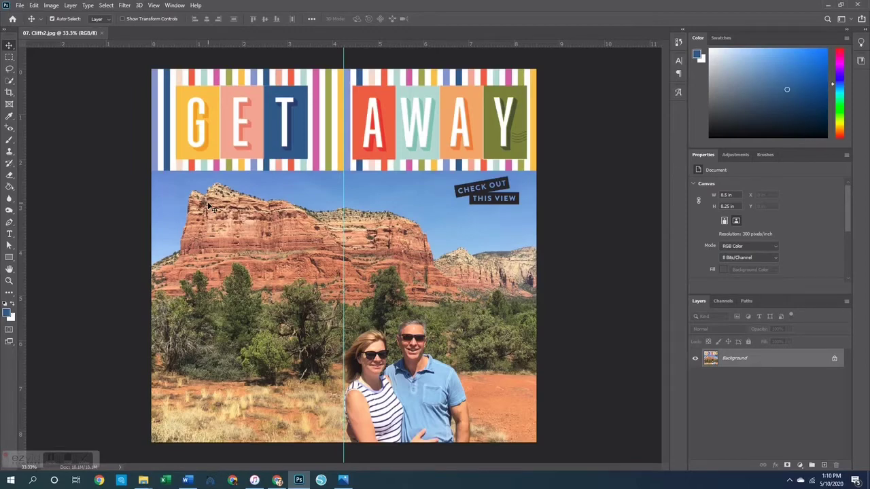
- Open the photo IMG_4161.jpg and crop it to 4.25 x 8.25 in at 300 px/in around the couple
key(ctrl+o)
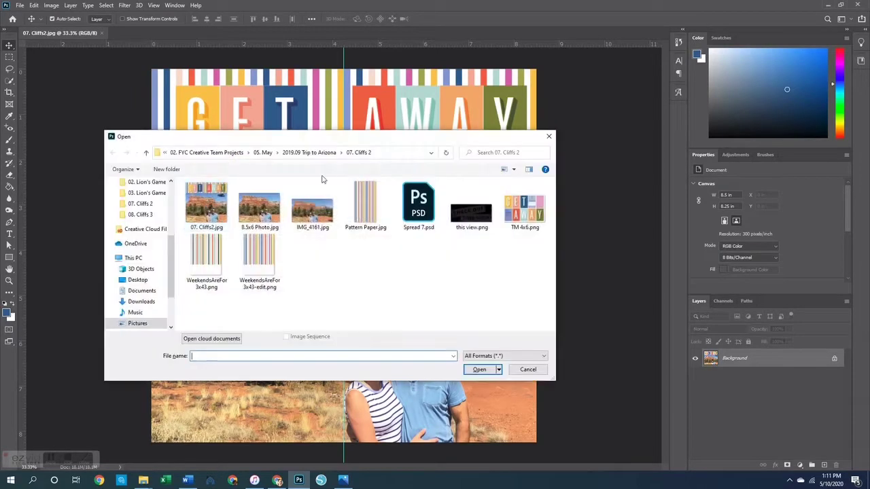
double_click(329, 215)
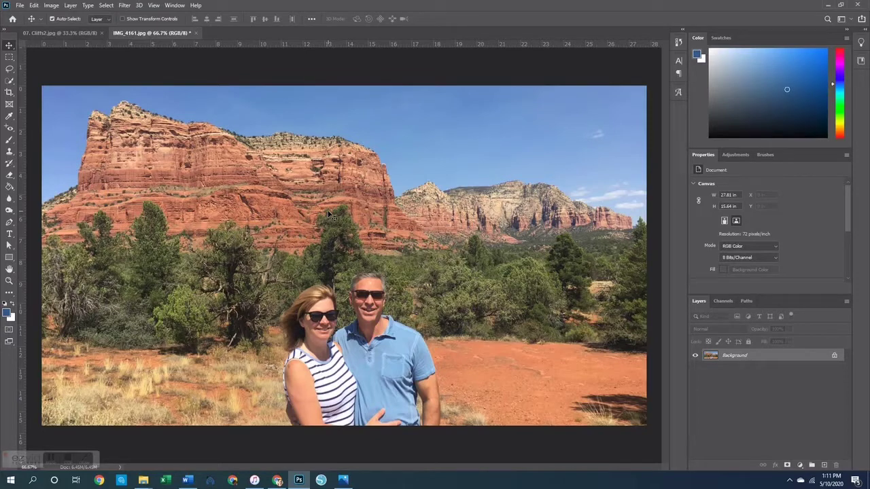
click(9, 92)
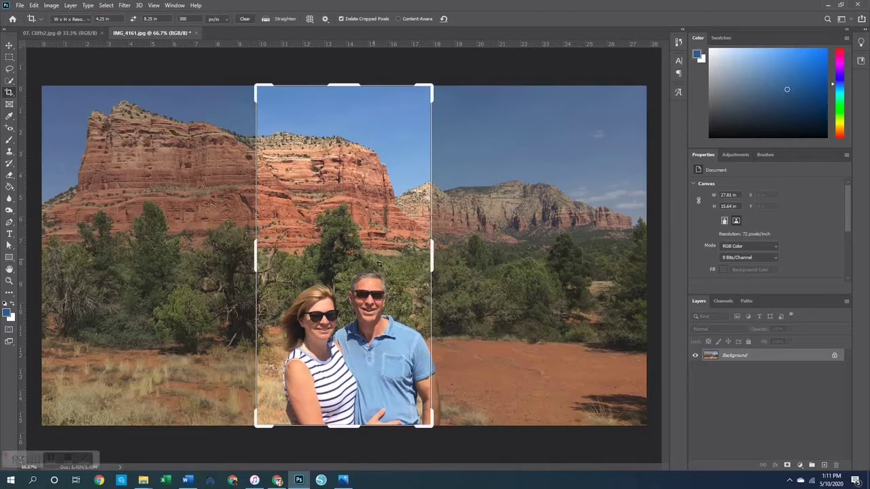
key(Return)
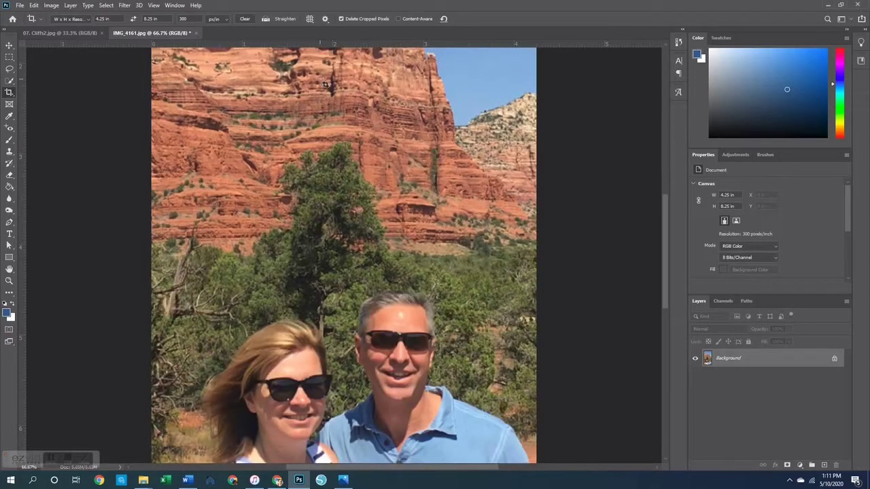
- Undo the crop of IMG_4161.jpg, cancel the crop preview and close the photo
key(ctrl+z)
click(375, 250)
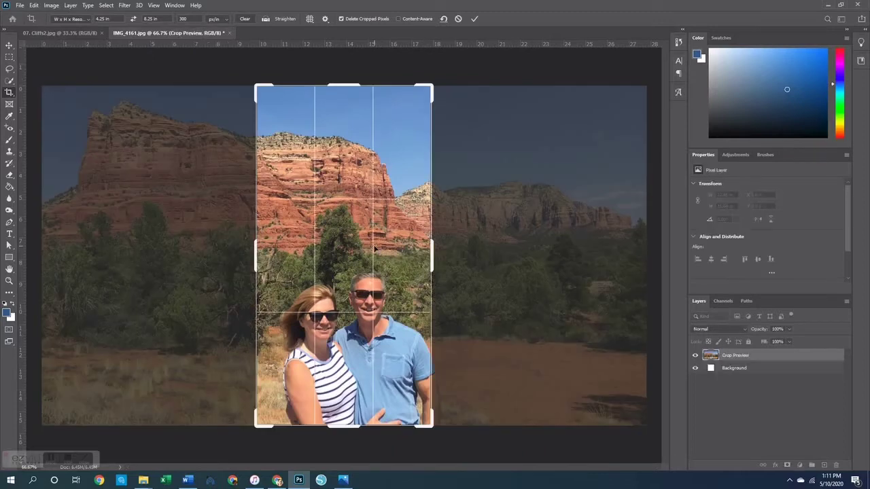
click(458, 19)
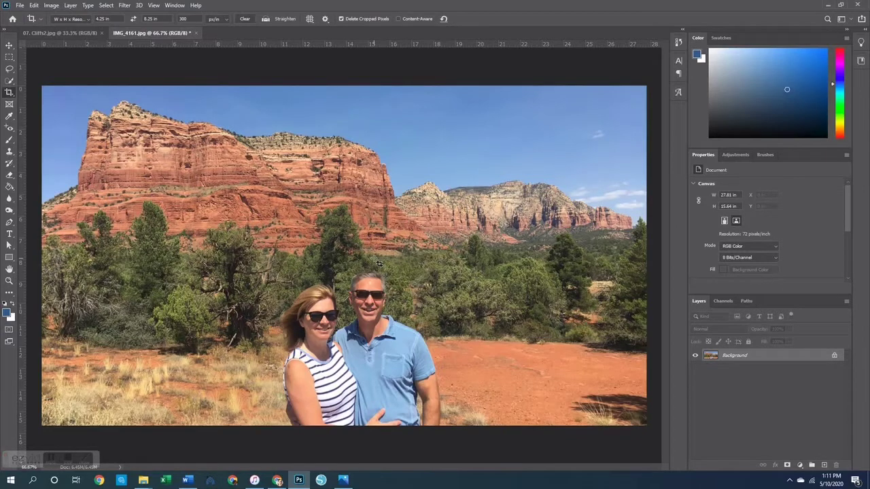
click(196, 33)
click(9, 46)
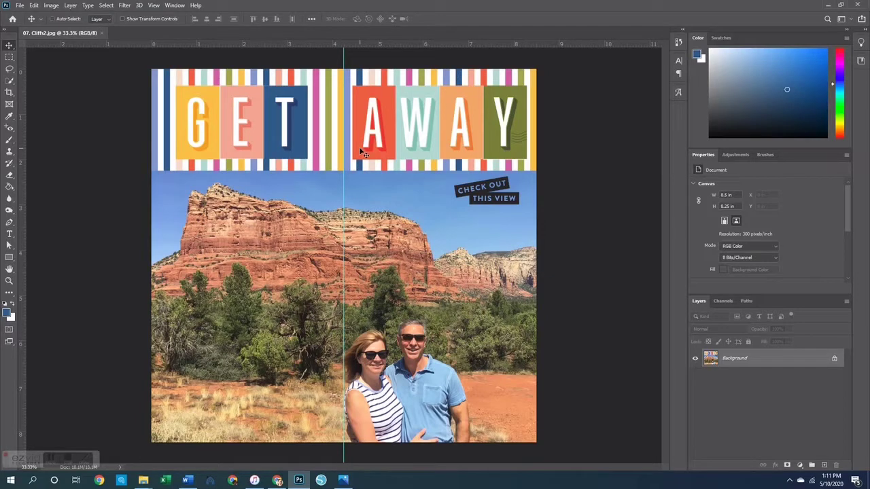
- Create a new blank document from the recent 4.25 x 8.25 in preset at 300 ppi
key(ctrl+n)
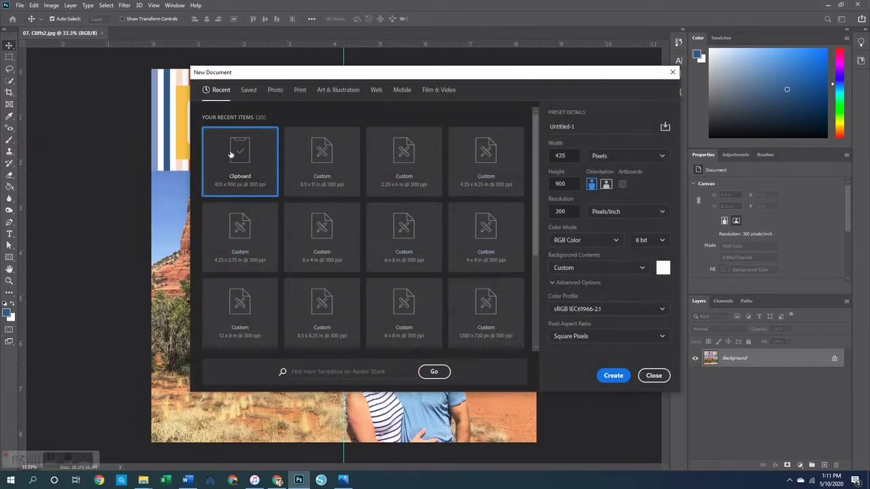
click(487, 167)
click(613, 375)
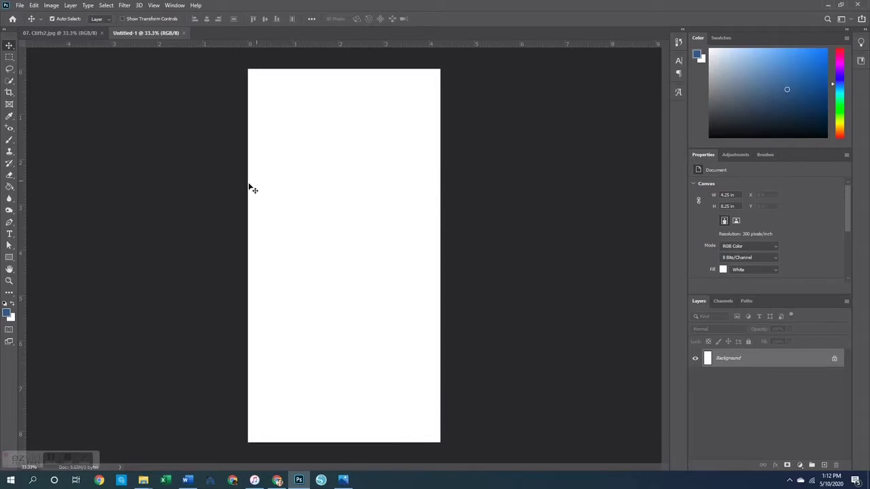
click(41, 33)
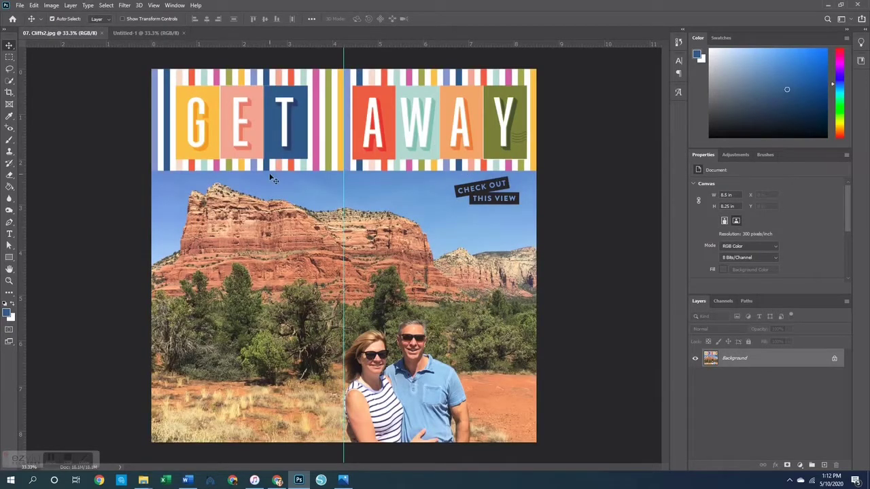
click(159, 32)
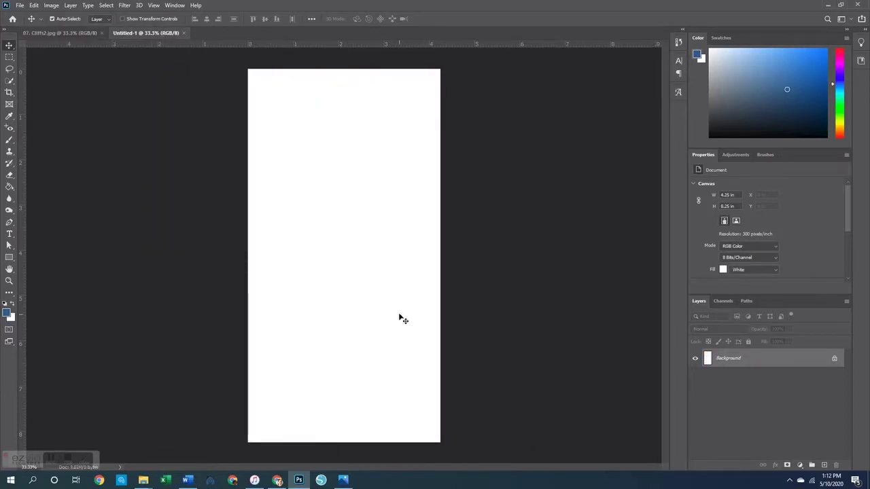
key(ctrl+n)
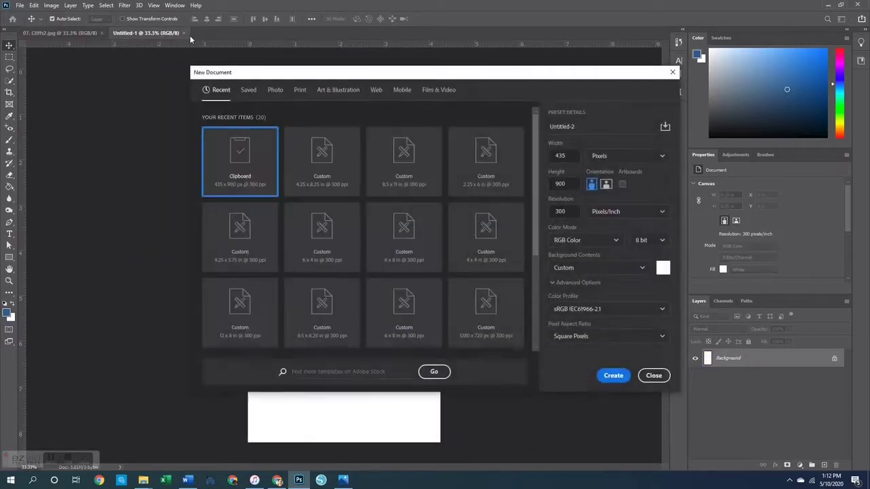
click(654, 376)
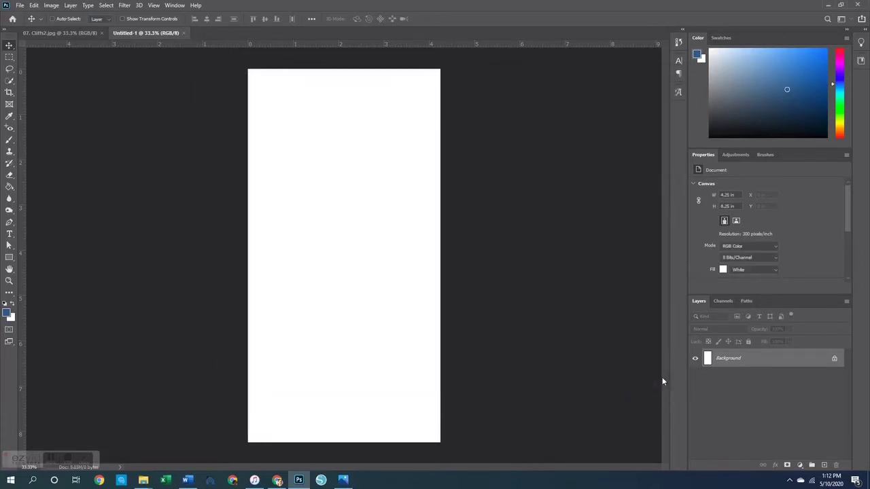
- Open the striped card WeekendsAreFor3x43.png, and TM 4x64.png from the 02. Lion's Game 2 folder
key(ctrl+o)
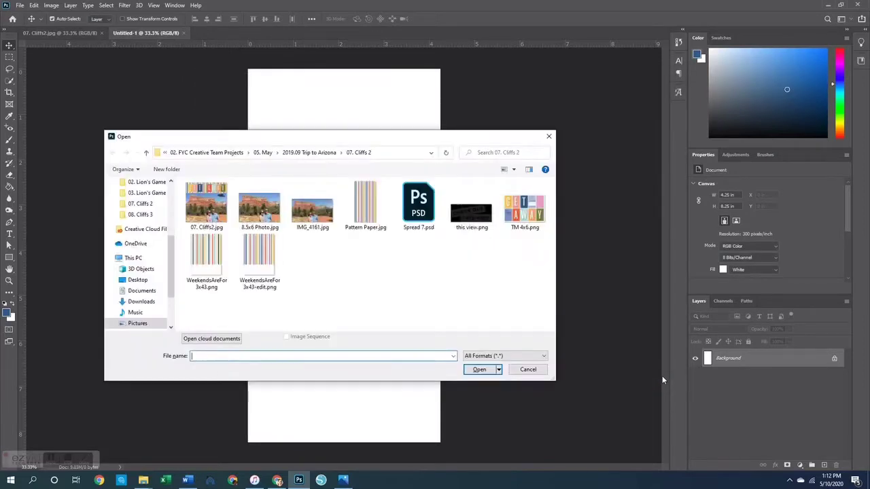
double_click(208, 256)
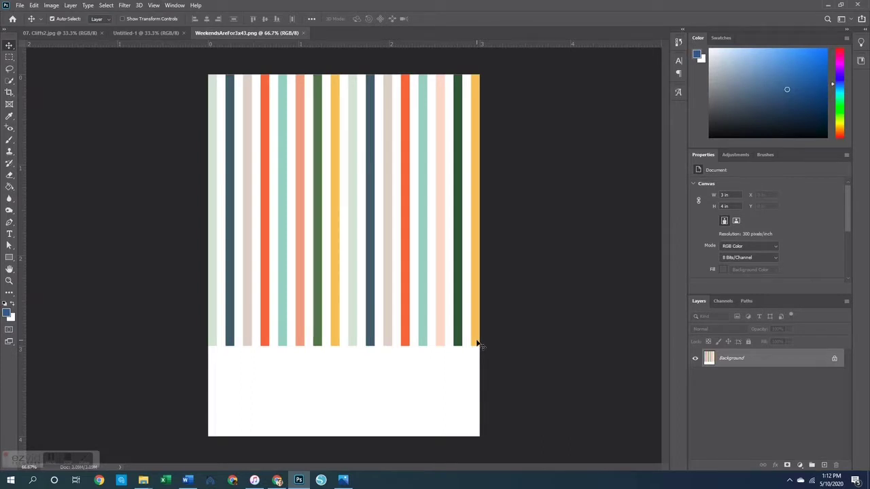
key(ctrl+o)
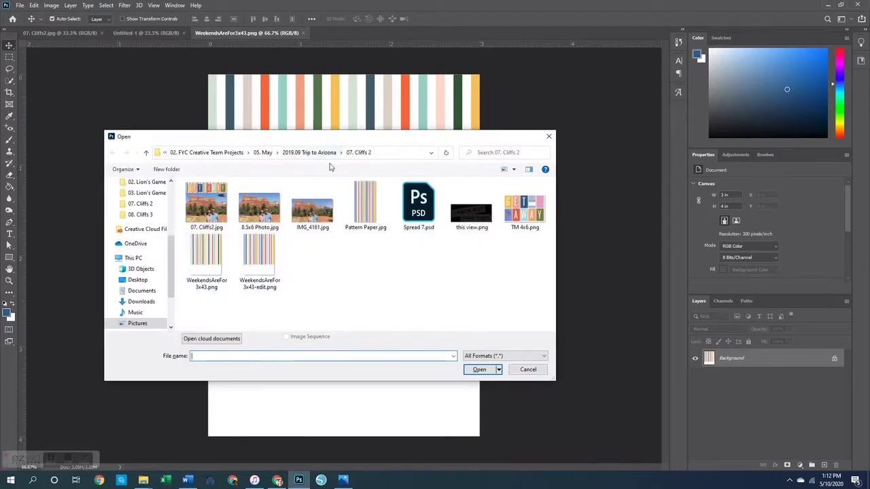
click(310, 152)
double_click(309, 215)
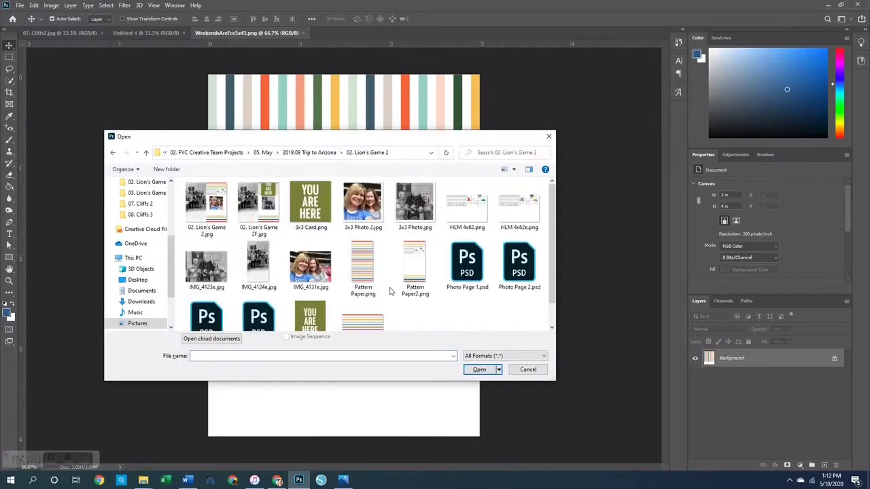
double_click(371, 324)
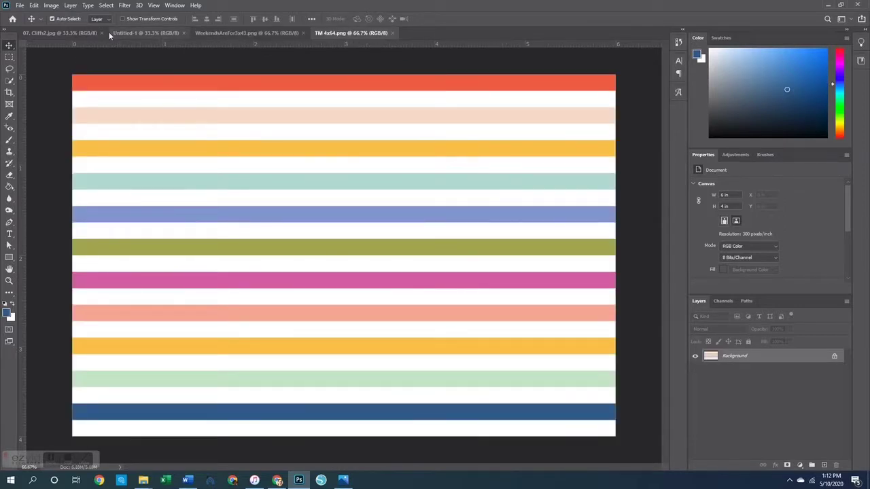
- Sample the red stripe of TM 4x64.png and fill the two orange-red stripes of WeekendsAreFor3x43.png with it
click(10, 115)
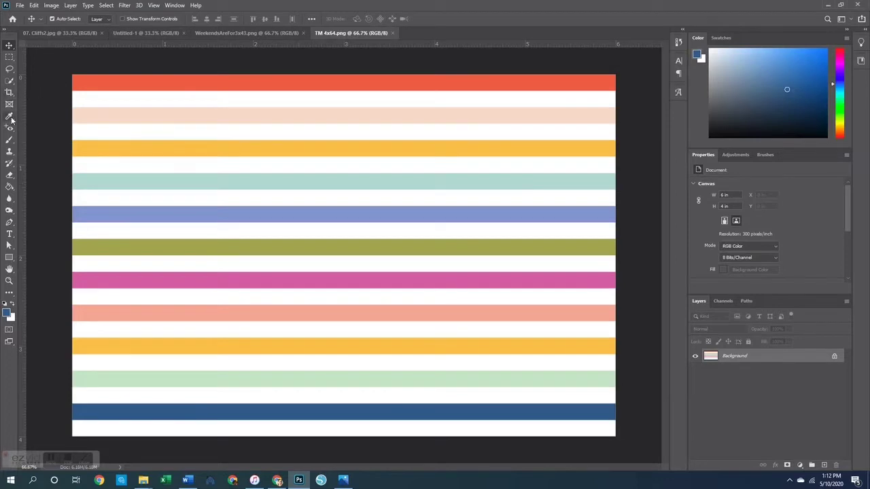
click(241, 79)
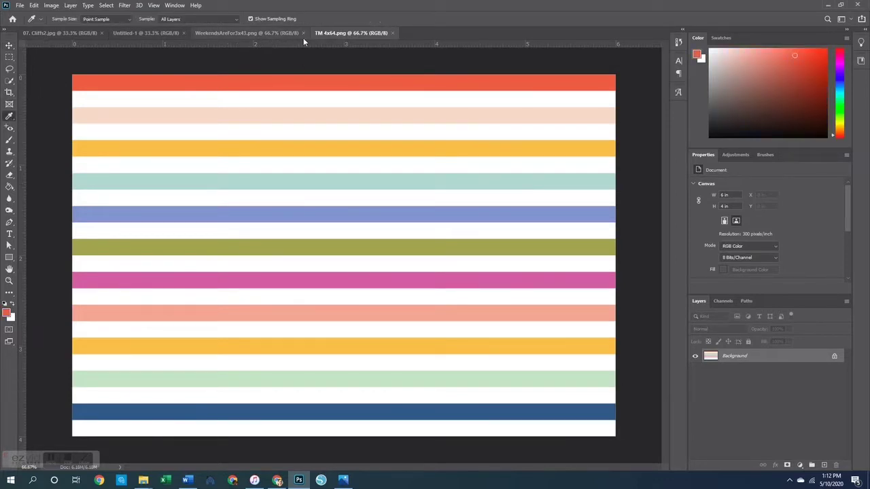
click(255, 34)
click(9, 186)
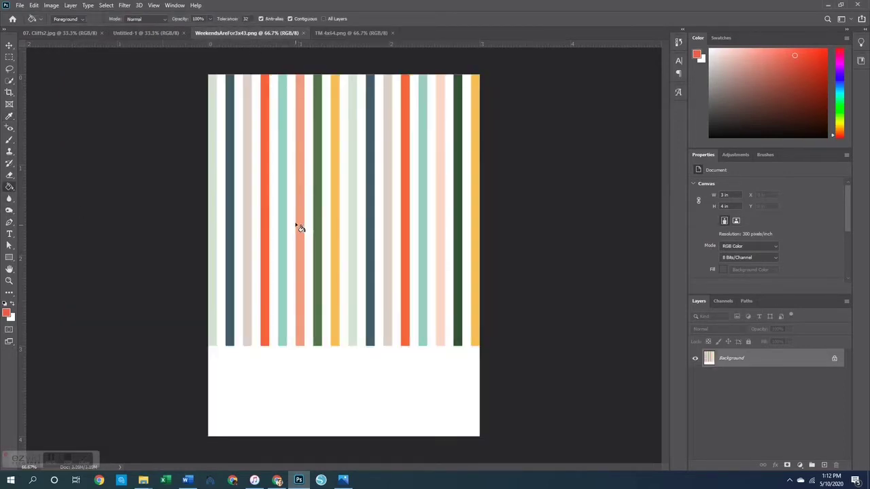
click(348, 34)
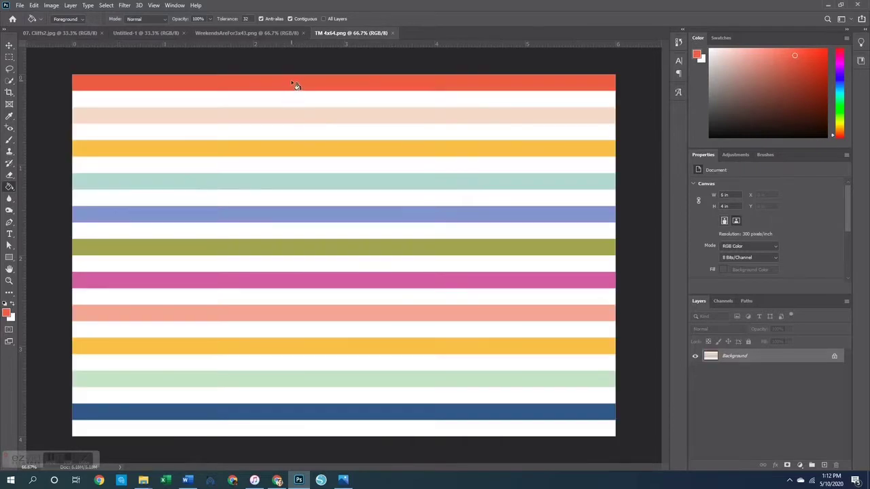
click(272, 34)
click(265, 182)
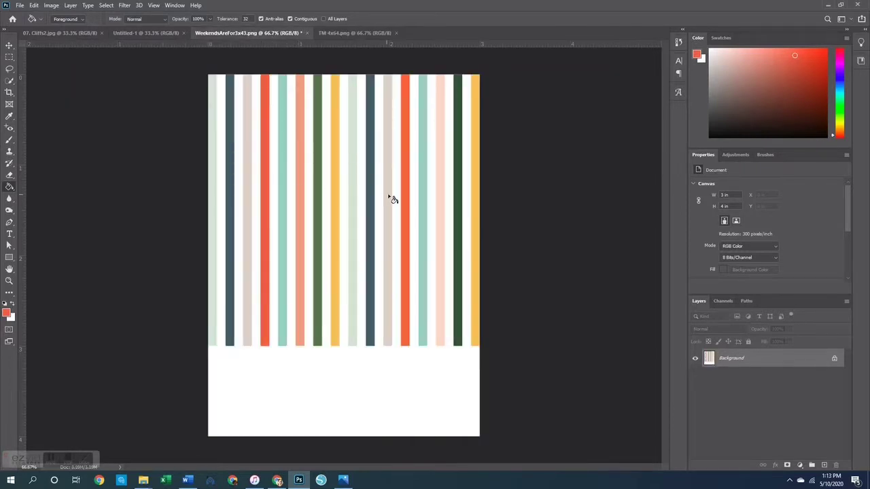
click(405, 189)
- Sample the upper yellow stripe of TM 4x64.png and fill the yellow stripes of WeekendsAreFor3x43.png with it
click(349, 33)
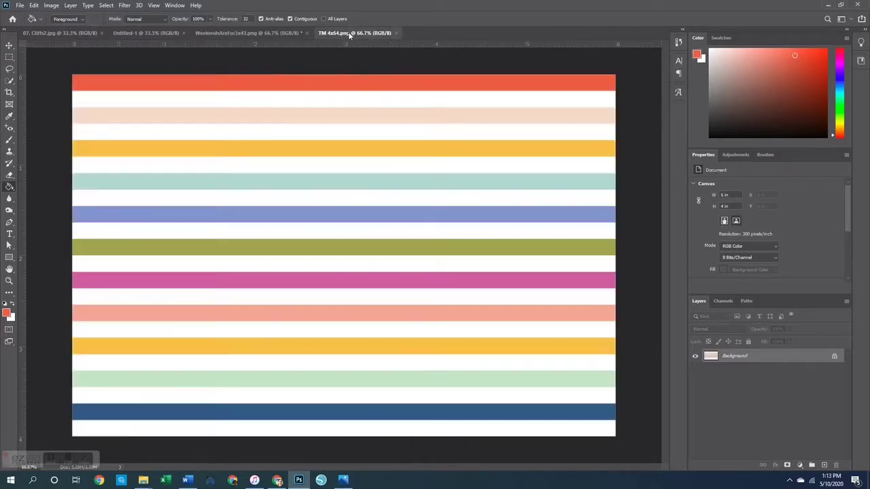
click(9, 116)
click(168, 142)
click(299, 35)
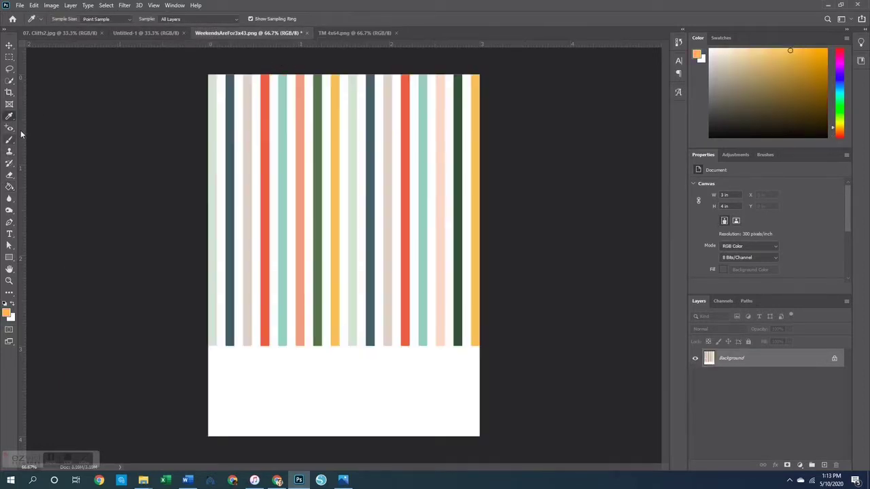
click(9, 187)
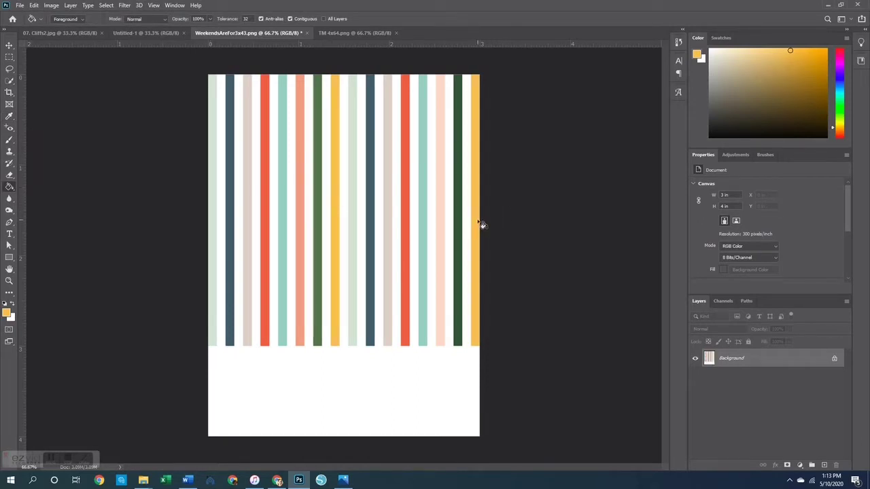
- Close TM 4x64.png and close WeekendsAreFor3x43.png without saving its recoloured stripes
click(348, 33)
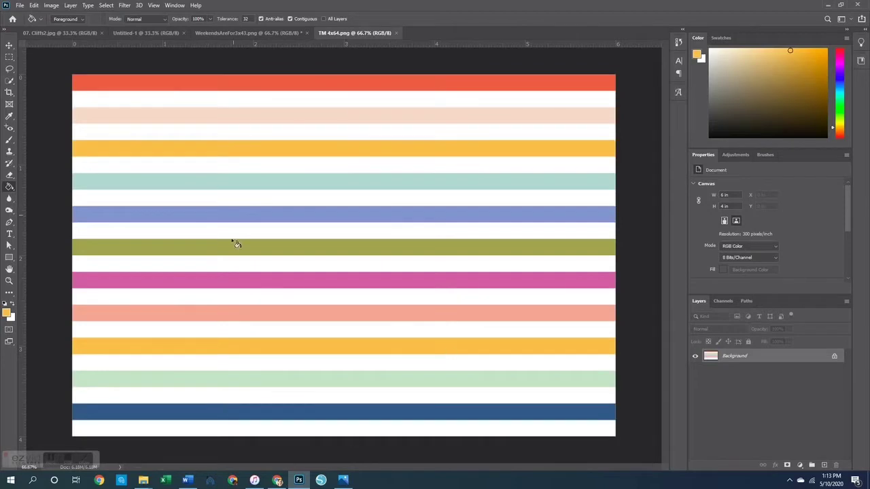
click(396, 32)
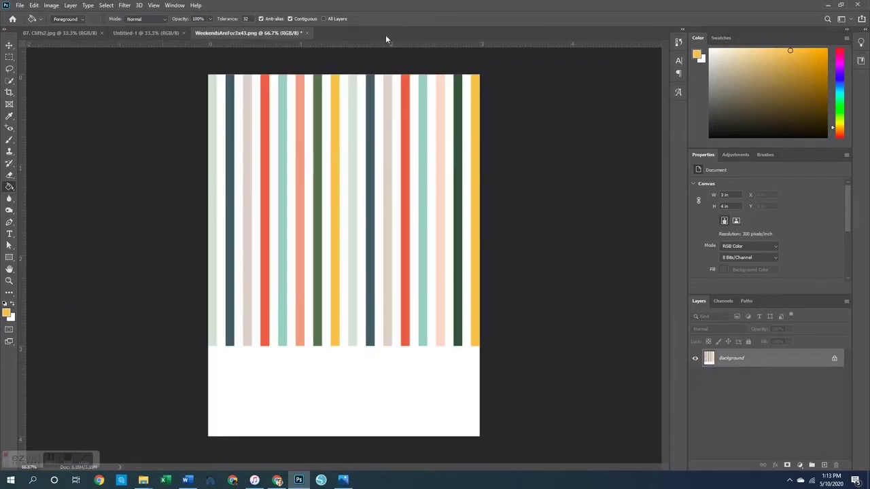
click(306, 32)
key(n)
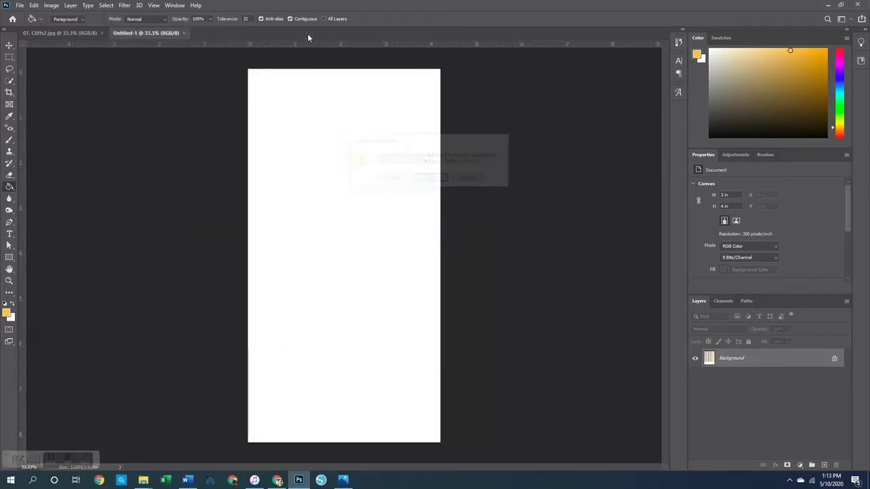
- Open WeekendsAreFor3x43-edit.png from the 07. Cliffs 2 folder of 2019.09 Trip to Arizona
key(ctrl+o)
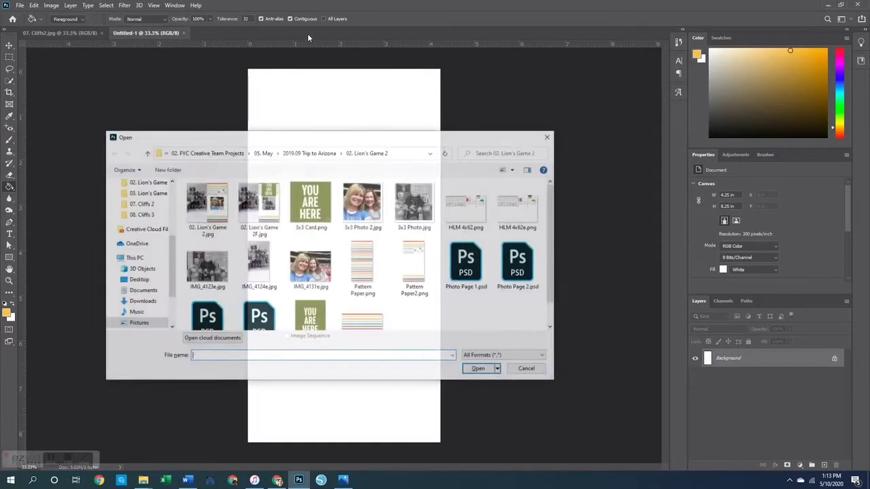
click(302, 152)
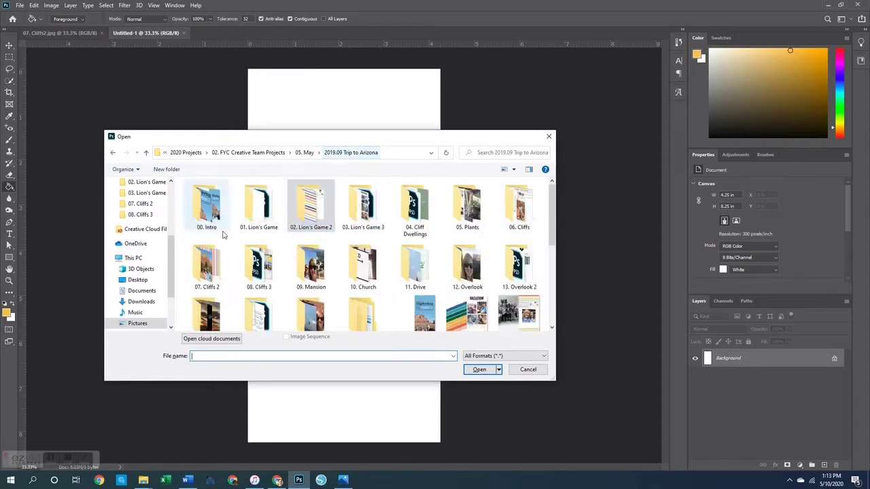
double_click(206, 266)
double_click(262, 255)
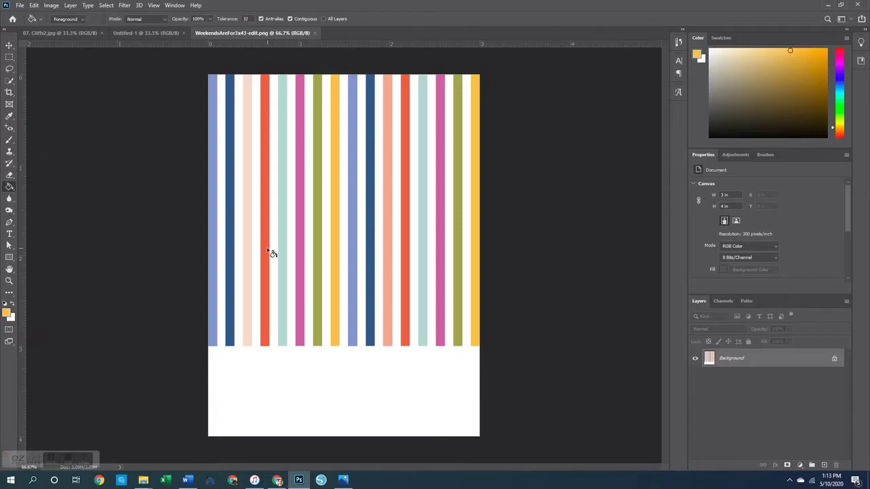
- Copy the entire WeekendsAreFor3x43-edit.png card and paste it into the blank Untitled-1 page
click(10, 45)
key(ctrl+a)
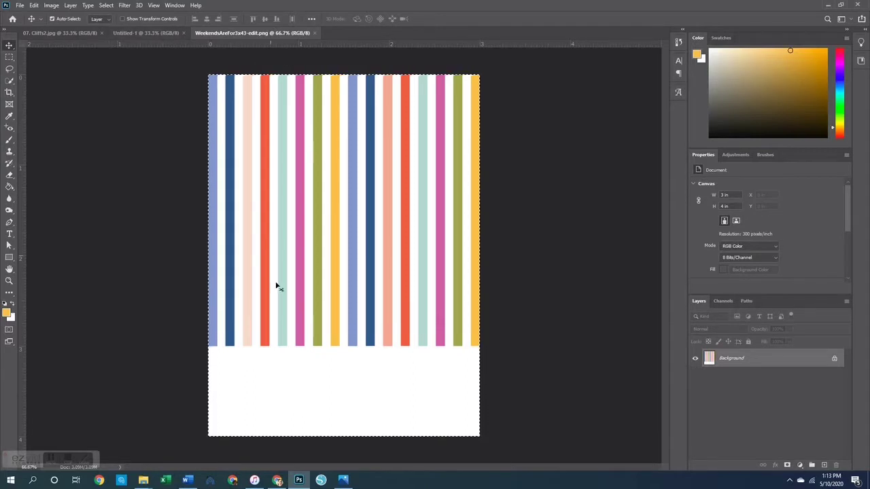
click(145, 32)
key(ctrl+v)
- Scale the pasted striped card proportionally to the full 4.25 in page width and align it with the page's upper edge
key(ctrl+t)
drag(414, 253, 440, 253)
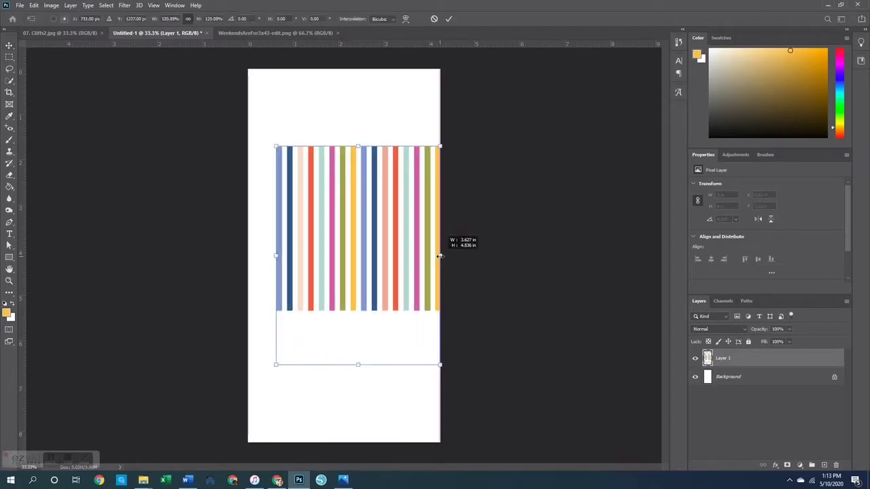
drag(276, 252, 247, 255)
drag(339, 289, 339, 228)
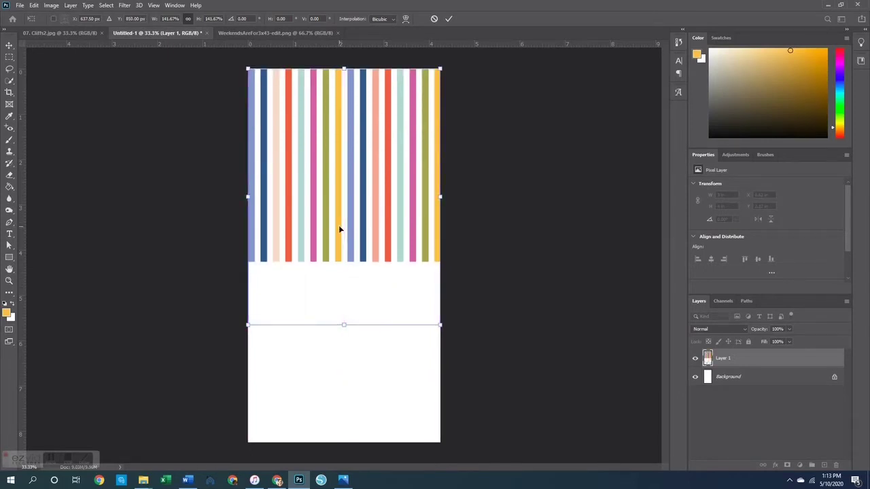
key(Return)
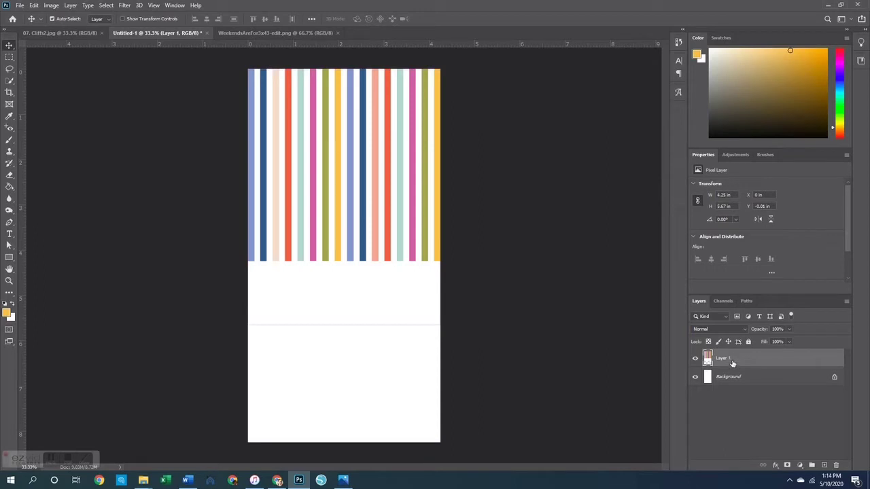
- Add a second copy of the striped card lower on the page, erasing the faint seam line along its upper edge
drag(351, 182, 346, 234)
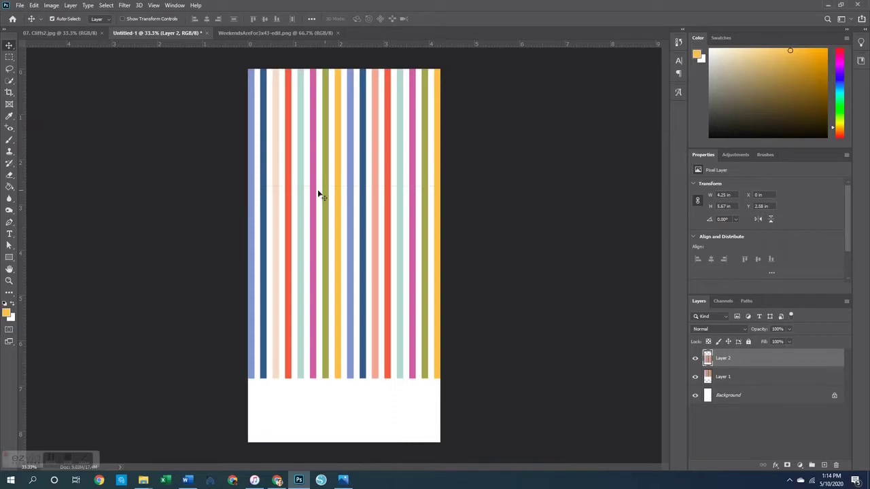
click(11, 175)
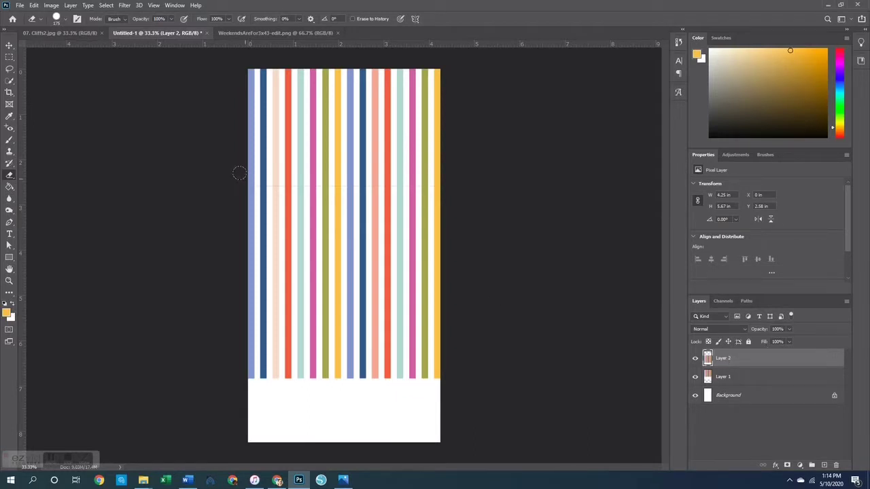
click(9, 45)
mouse_move(352, 241)
mouse_down()
mouse_move(350, 308)
mouse_move(351, 274)
mouse_up()
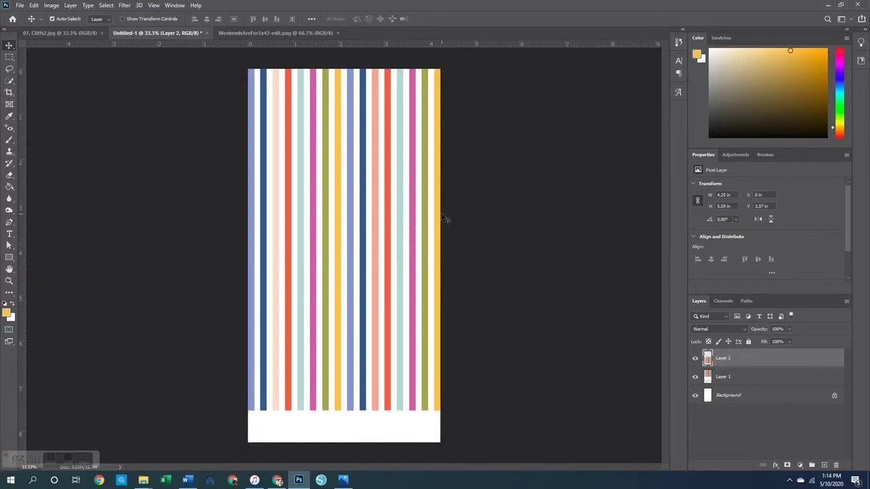
- Fill the page's remaining white area by adding a third striped copy beneath Layer 2 and lowering Layer 2, and merge all layers
key(ctrl+v)
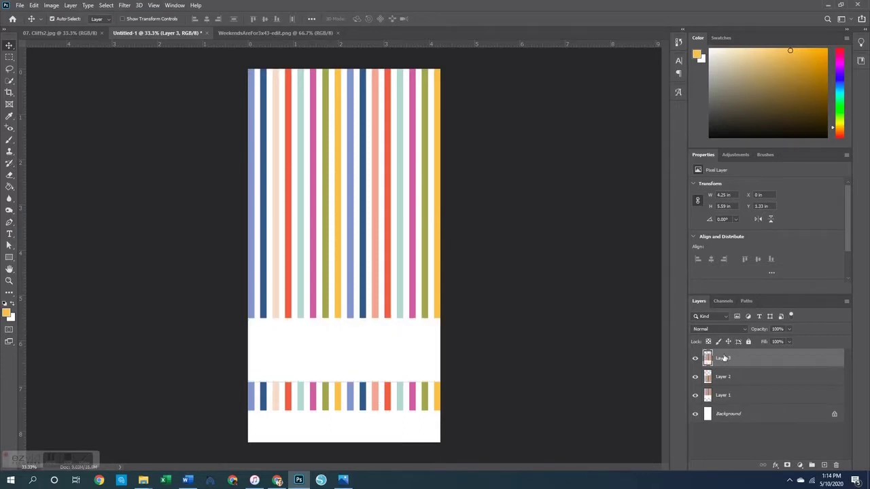
drag(380, 411, 408, 422)
drag(723, 380, 724, 355)
drag(419, 269, 390, 356)
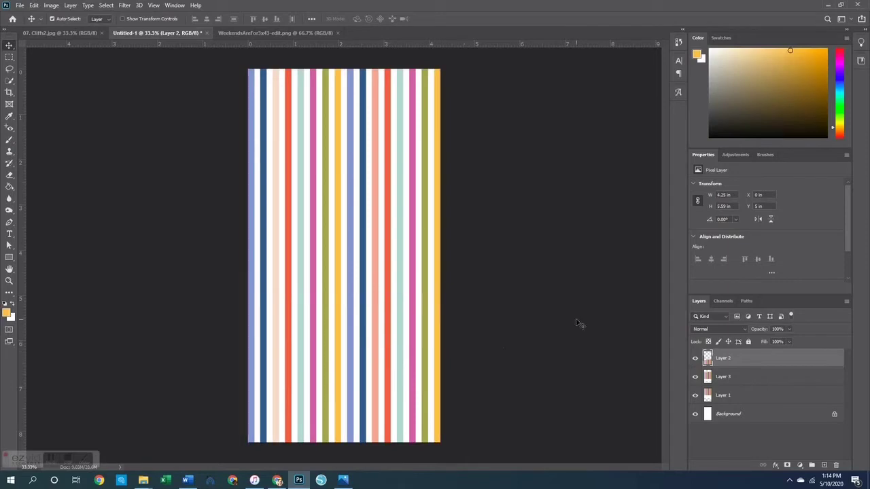
click(519, 326)
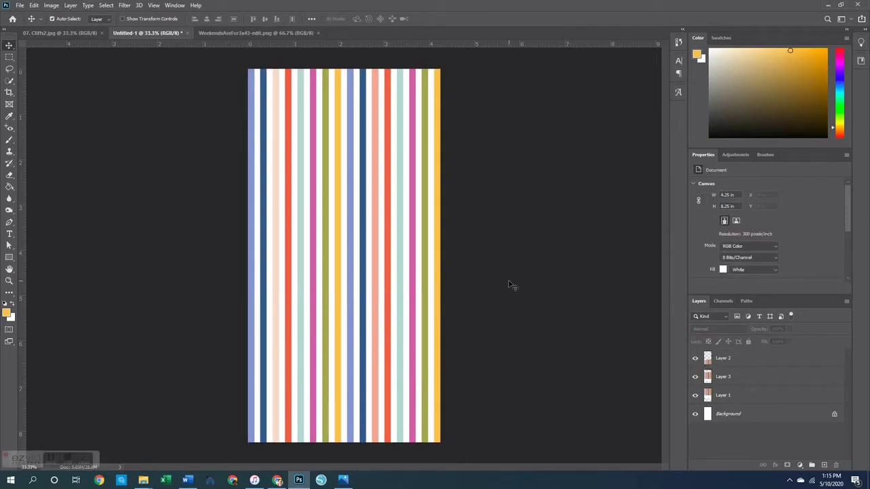
key(ctrl+shift+e)
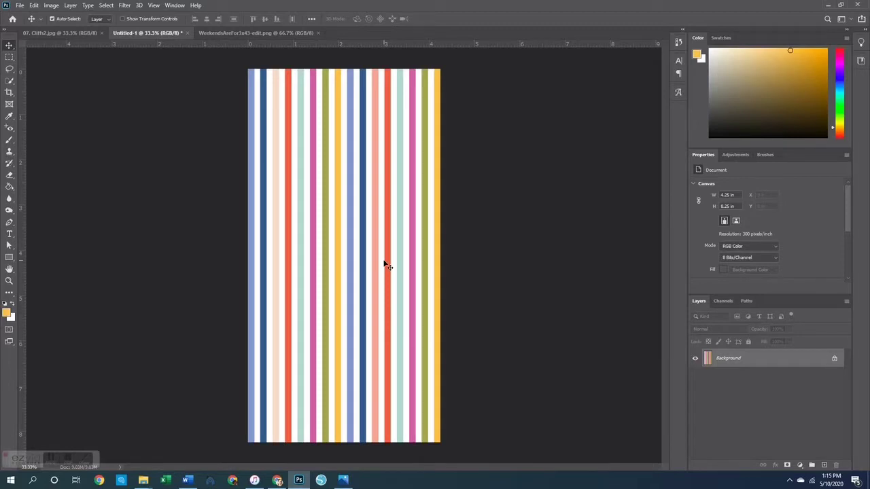
- Close WeekendsAreFor3x43-edit.png, and close Untitled-1 without saving it
click(62, 32)
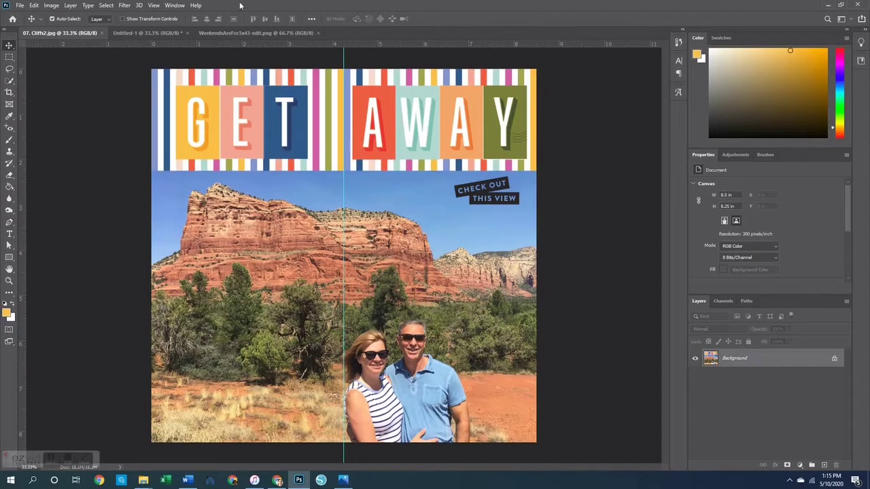
click(287, 32)
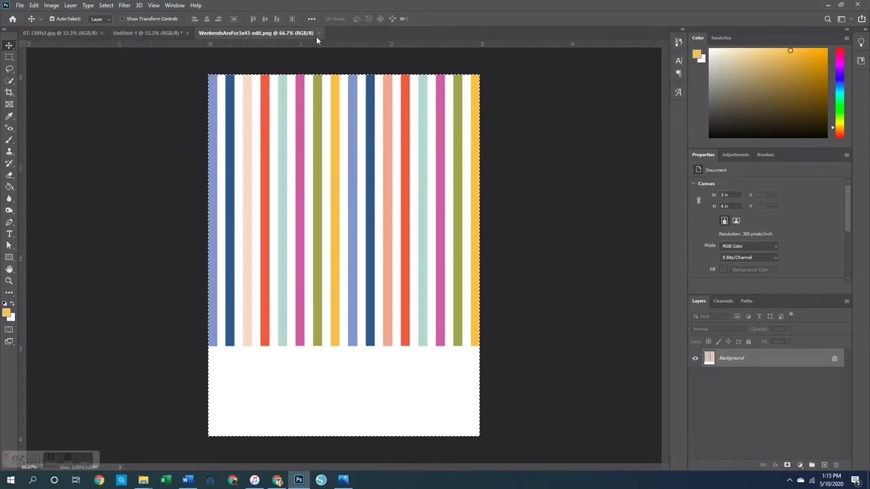
click(320, 33)
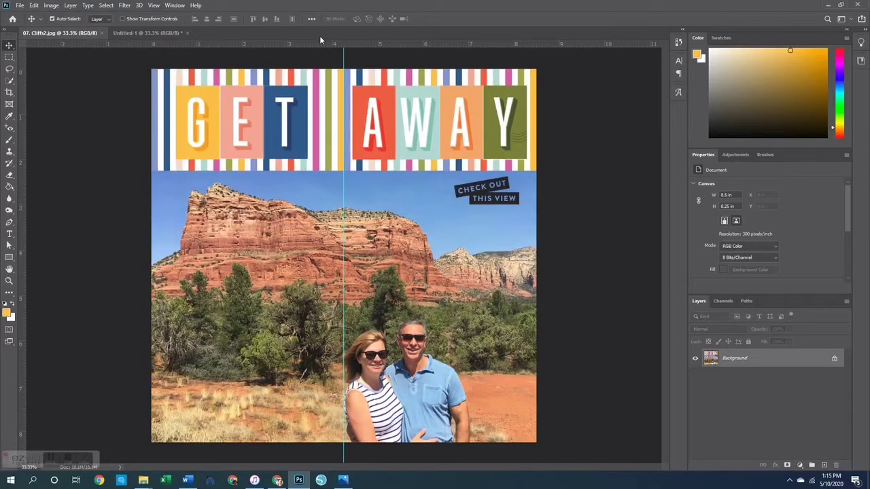
click(189, 33)
click(189, 33)
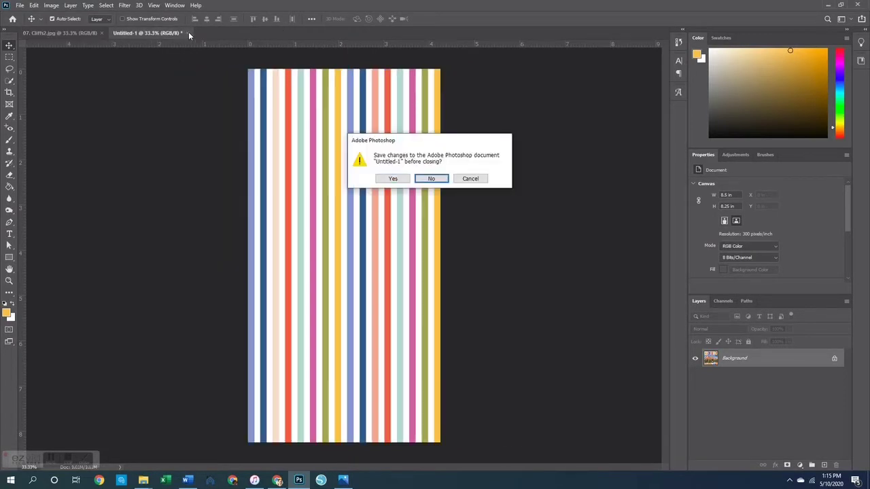
key(n)
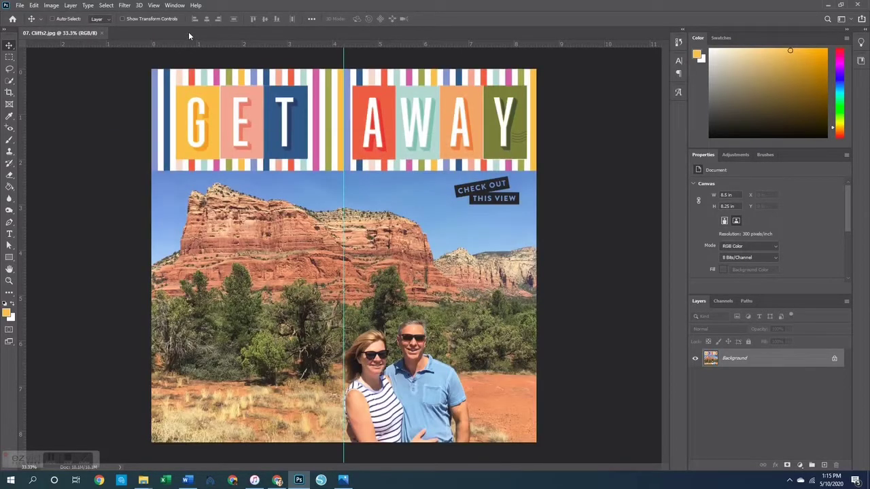
- Open the letter card sheet TM 4x6.png and compare it with the title in 07. Cliffs2.jpg
key(ctrl+o)
double_click(523, 207)
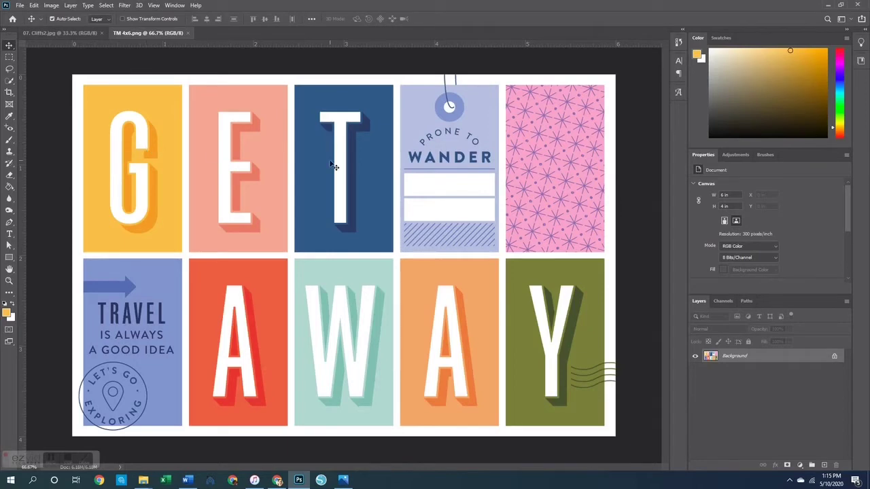
click(60, 33)
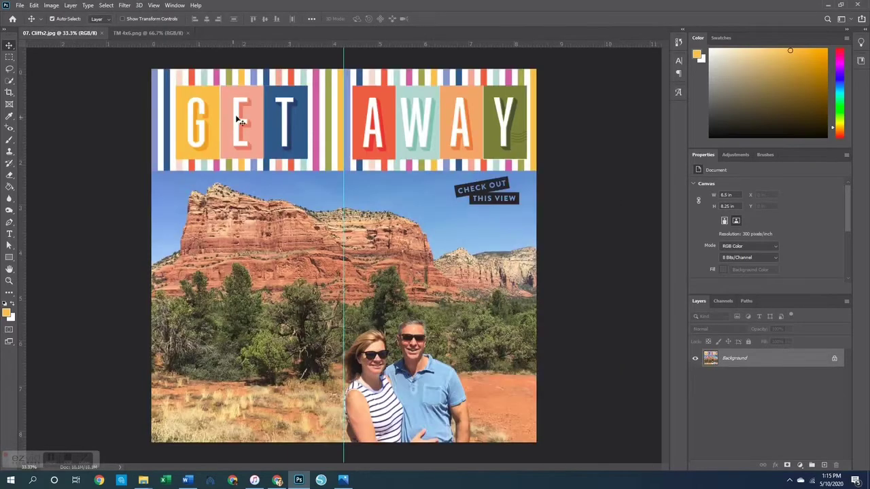
click(168, 33)
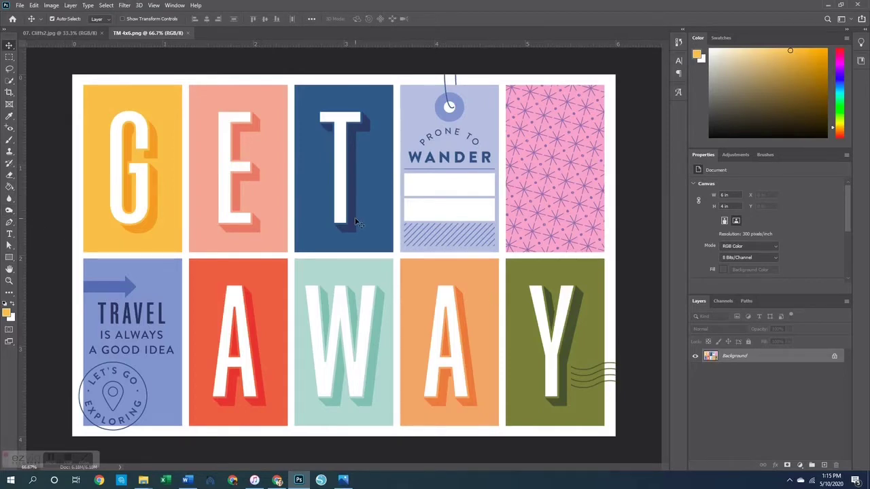
- Select the yellow G card with a rectangular marquee, cut it to its own layer, and check that layer by toggling its visibility
click(8, 57)
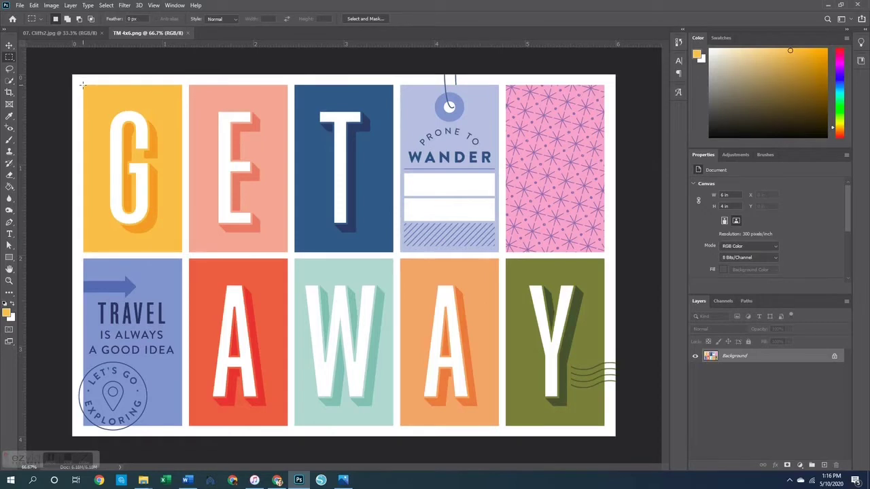
drag(82, 85, 182, 253)
right_click(122, 197)
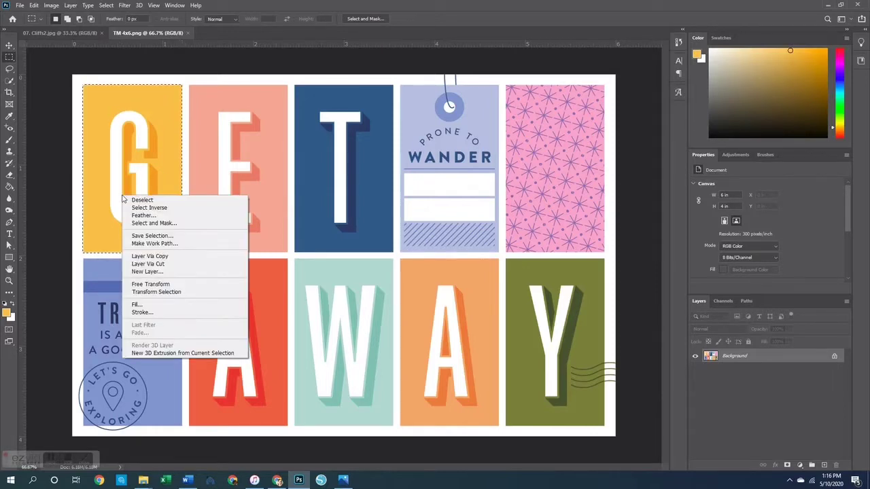
click(164, 264)
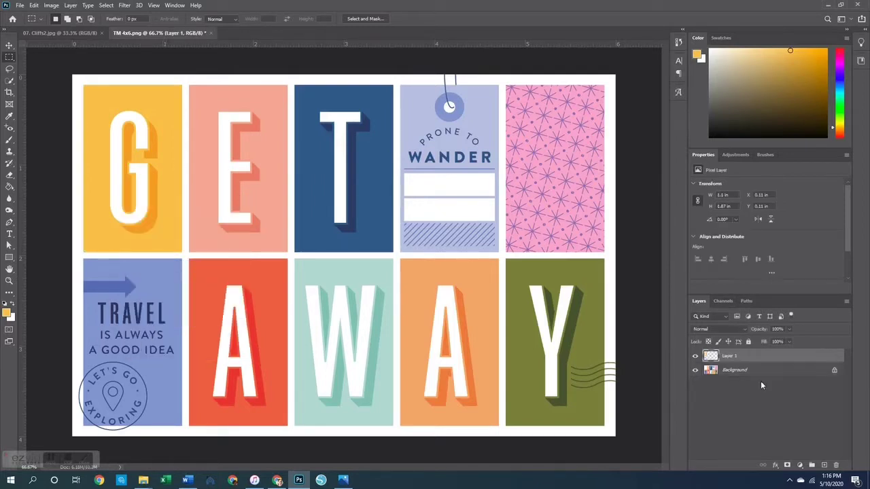
click(726, 371)
click(704, 357)
click(694, 359)
click(694, 358)
- Select the pink E card on the Background layer with a rectangular marquee and cut it to its own layer
click(727, 373)
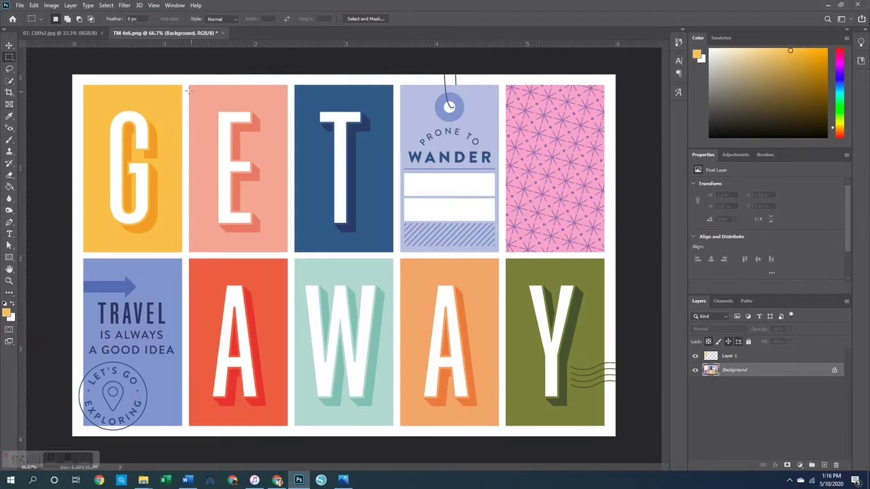
drag(189, 84, 288, 252)
right_click(275, 230)
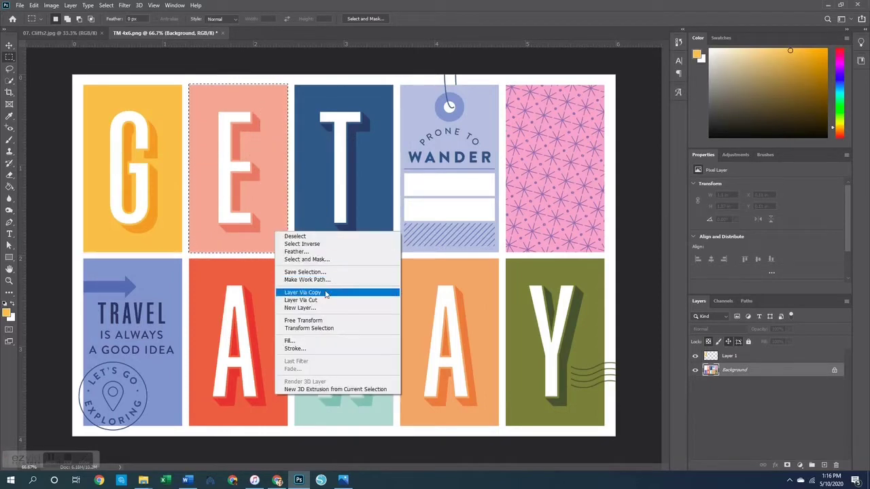
click(325, 300)
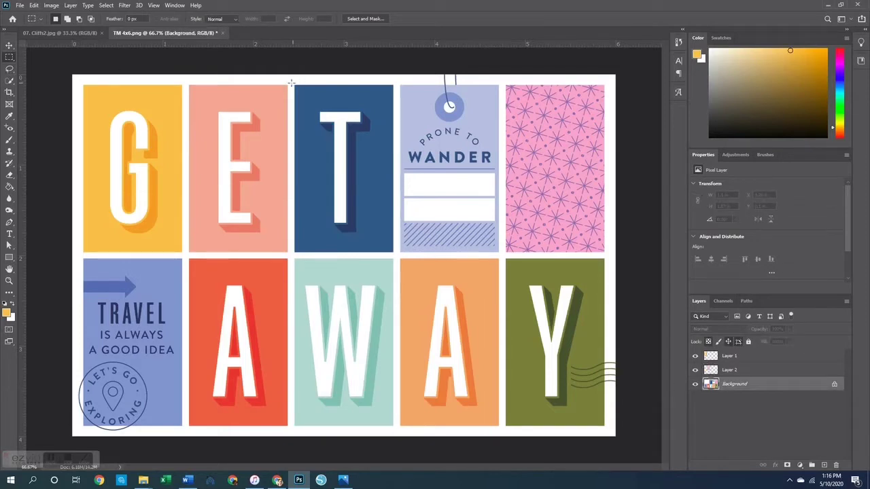
- Select the dark blue T card on the Background layer, about 1.1 by 1.86 in, and cut it to its own layer
drag(294, 84, 393, 253)
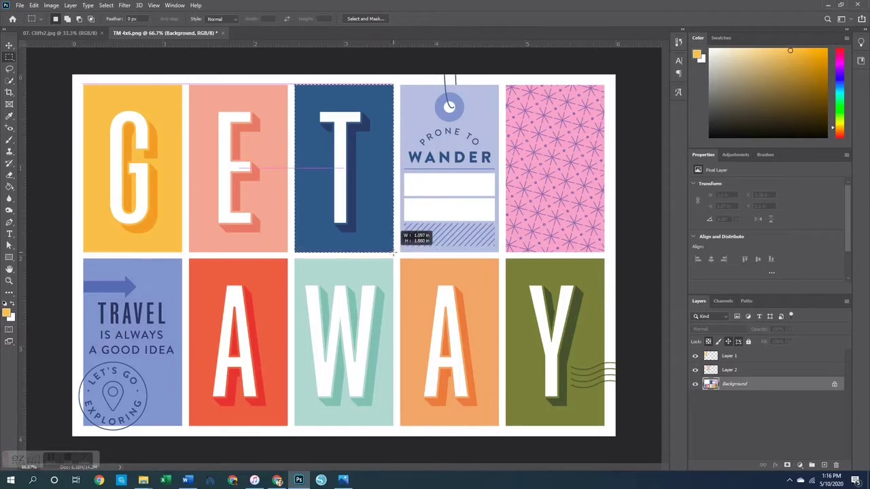
right_click(376, 209)
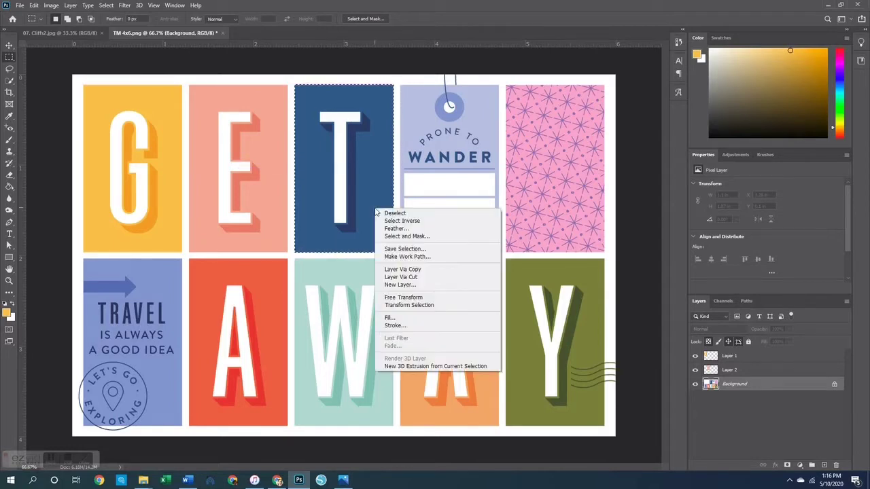
click(434, 277)
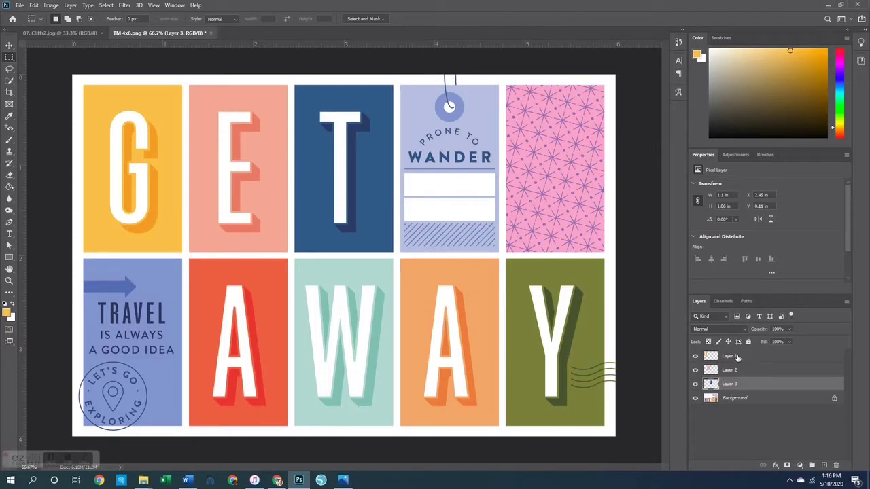
- Copy the G, E and T card layers together into 07. Cliffs2.jpg and position them directly beneath the existing GET title
shift+click(737, 356)
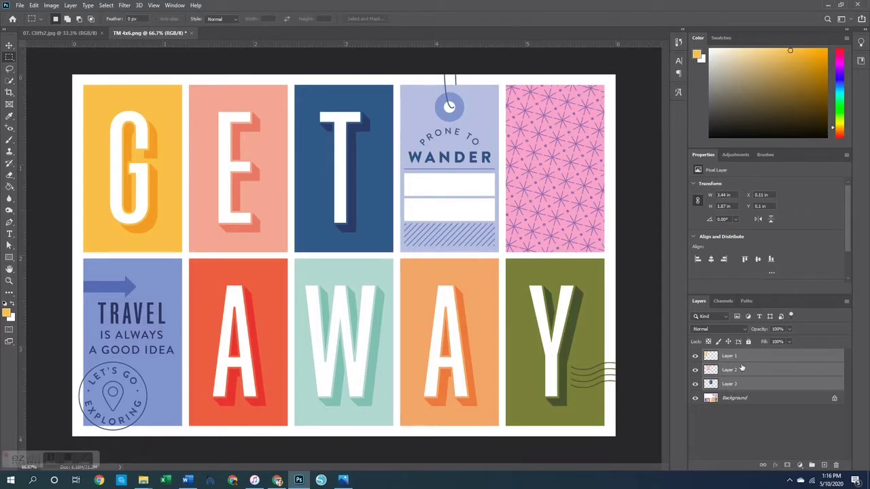
drag(729, 369, 279, 221)
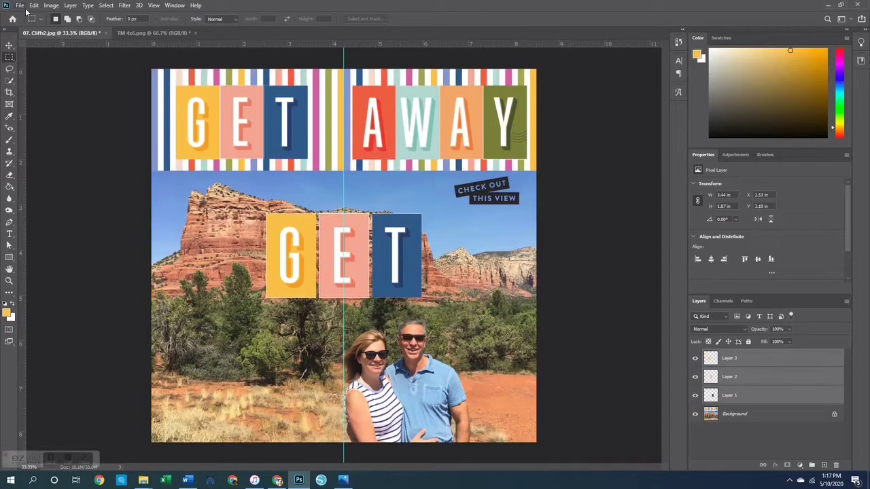
click(9, 45)
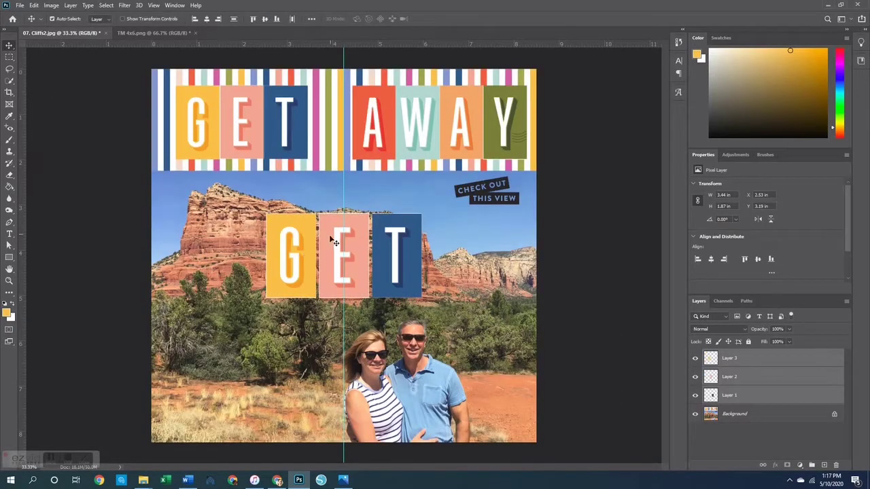
drag(411, 249, 313, 210)
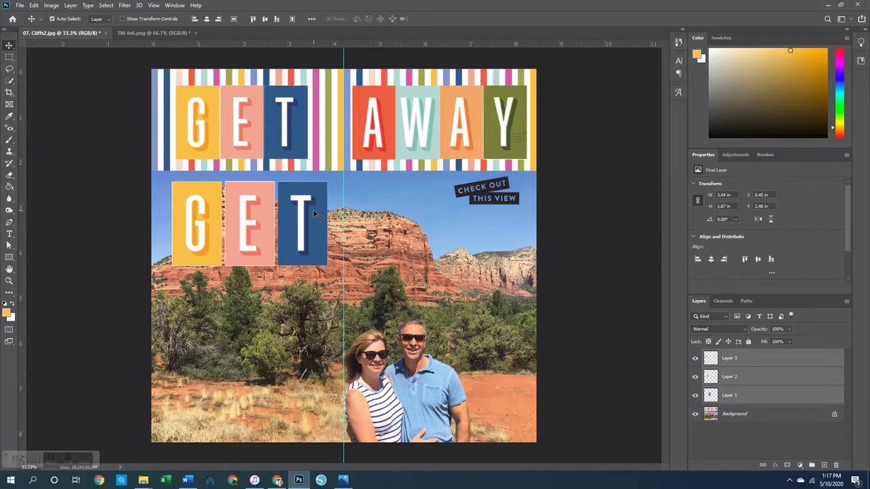
- Scale the pasted G, E and T cards together to 83.73% and place them over the cliffs at the photo's edge
mouse_move(313, 213)
mouse_down()
mouse_move(299, 183)
mouse_move(303, 95)
mouse_move(306, 109)
mouse_move(479, 139)
mouse_move(494, 121)
mouse_move(489, 100)
mouse_move(492, 113)
mouse_move(286, 233)
mouse_move(309, 221)
mouse_up()
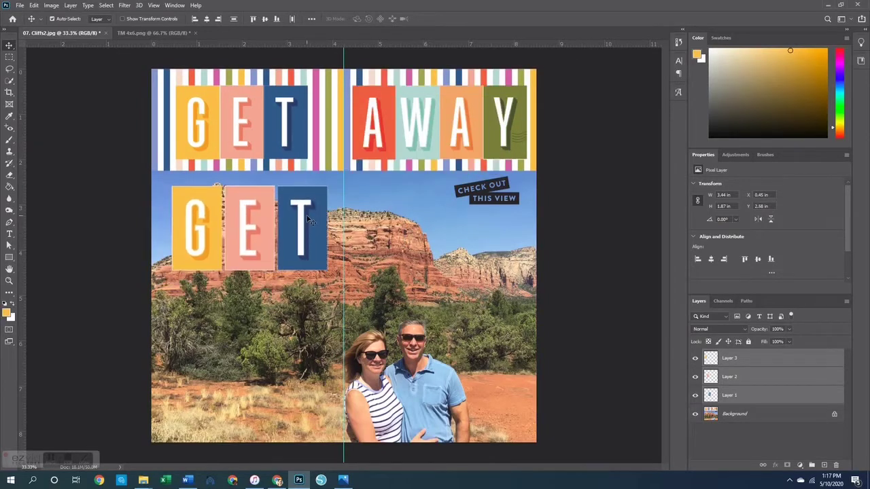
key(ctrl+t)
drag(317, 265, 267, 246)
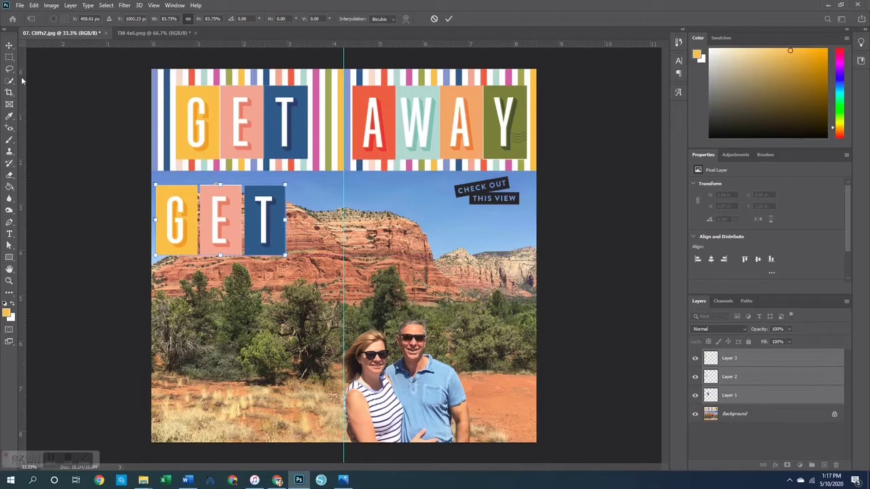
click(9, 45)
- Duplicate the three GET cards, place the copies over the cliffs beside the originals, and delete those copies
drag(207, 253, 331, 288)
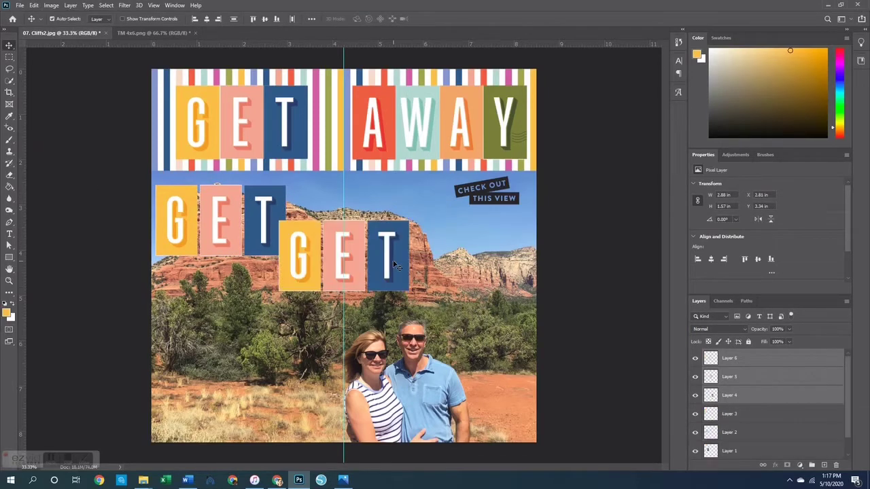
key(Delete)
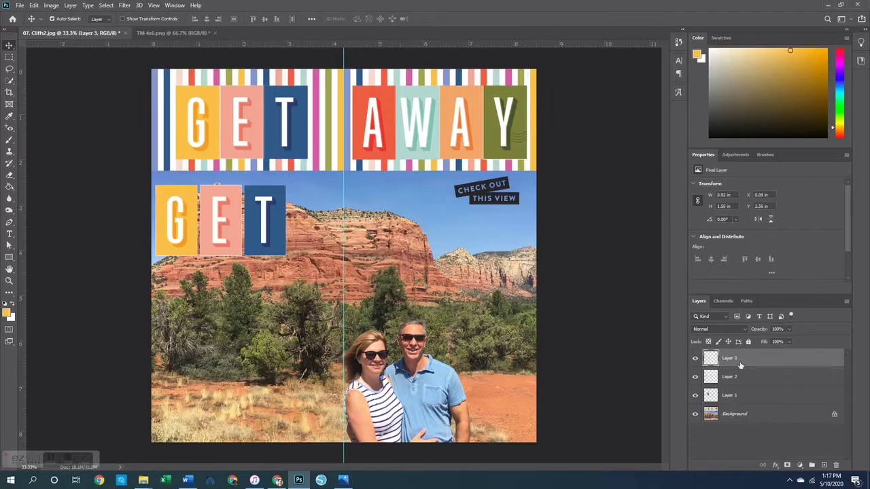
- Duplicate the dark blue T card layer and place the copy directly beside the original as a fourth card
click(728, 394)
key(ctrl+j)
drag(250, 224, 296, 225)
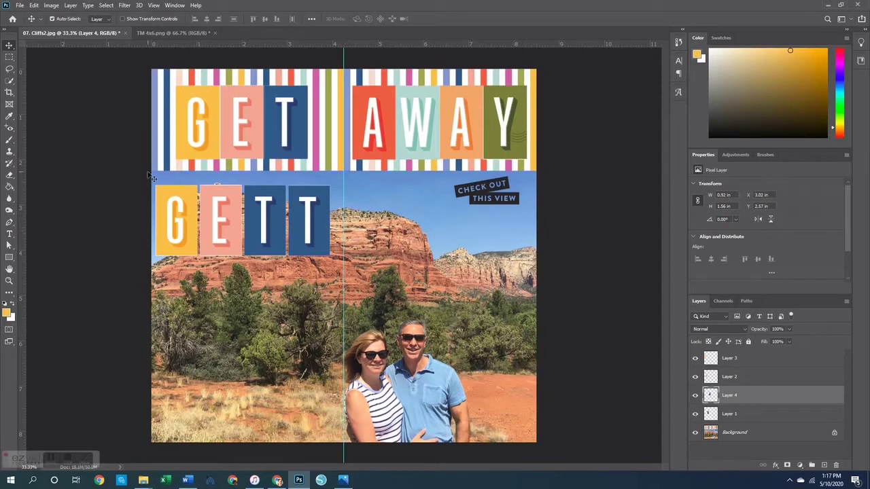
- Scale all four card layers together to 88.97% and place them directly below the striped title strip, before the center guide
click(740, 415)
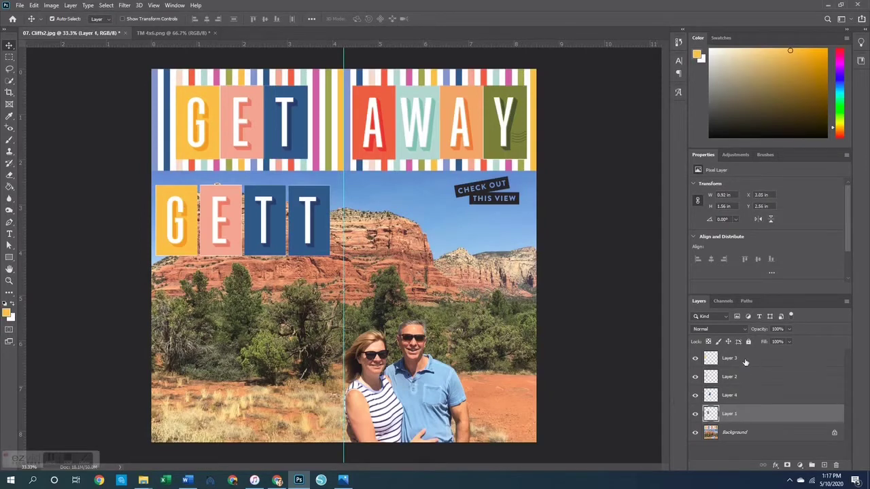
shift+click(744, 358)
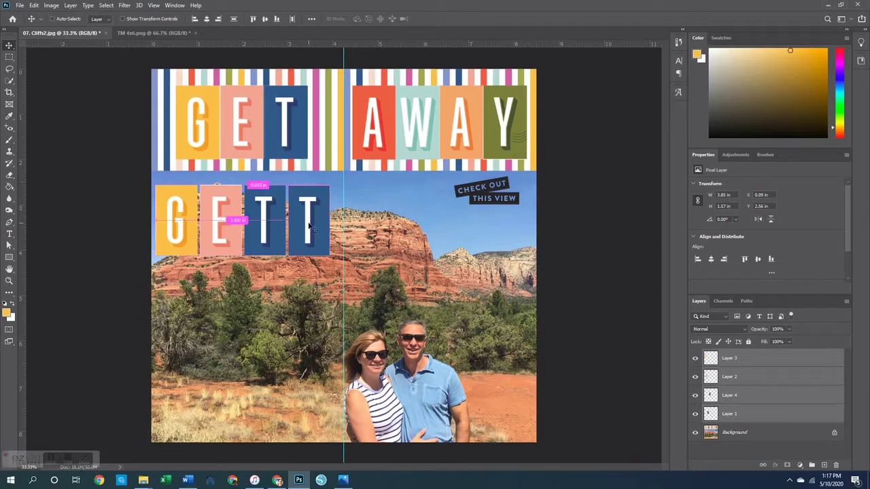
key(ctrl+t)
drag(329, 255, 311, 248)
drag(286, 221, 311, 205)
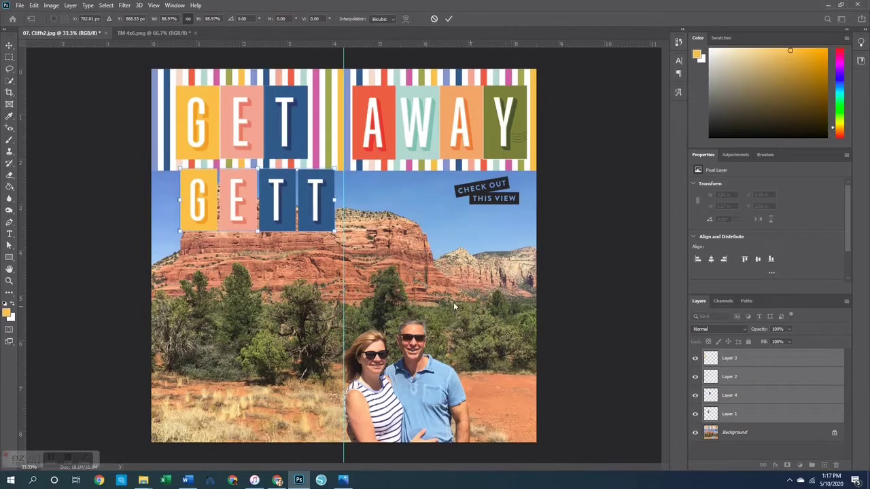
key(Return)
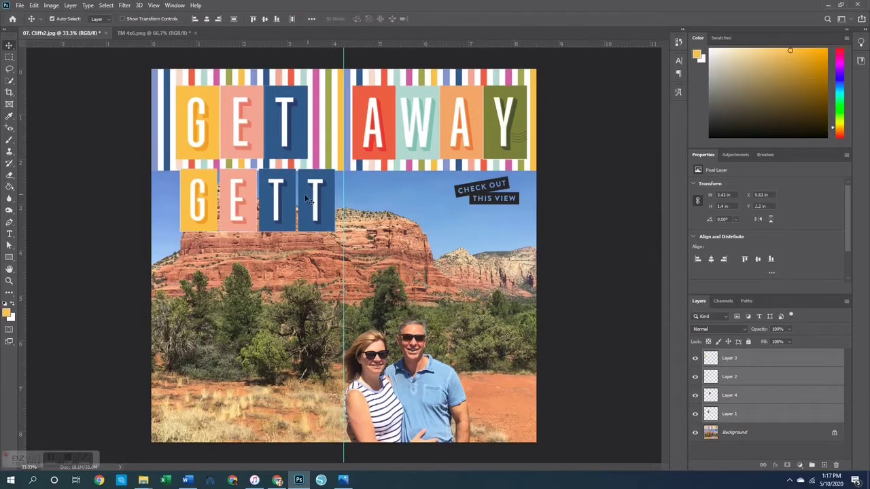
- Undo the deletion of all four card layers and delete only the extra dark blue T card
key(Delete)
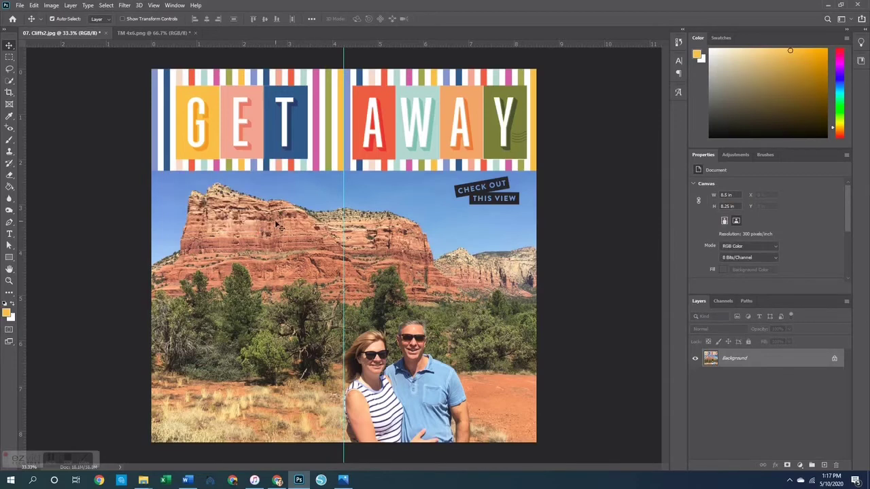
key(ctrl+z)
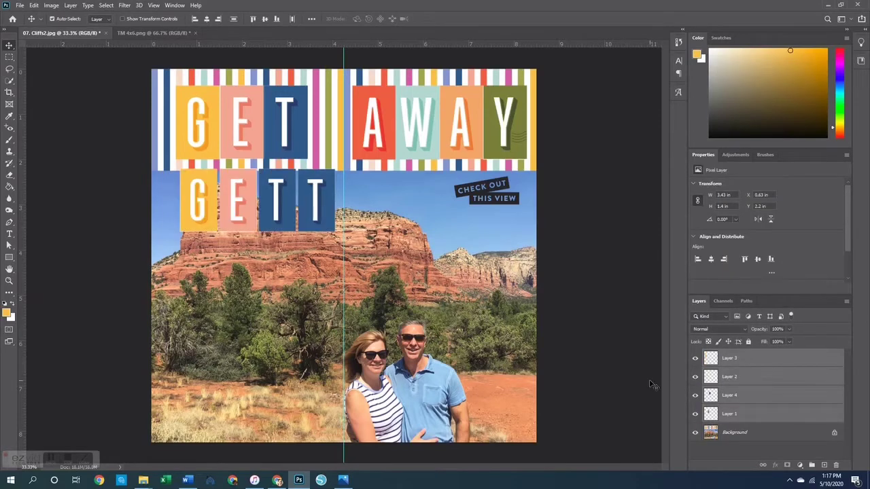
click(331, 207)
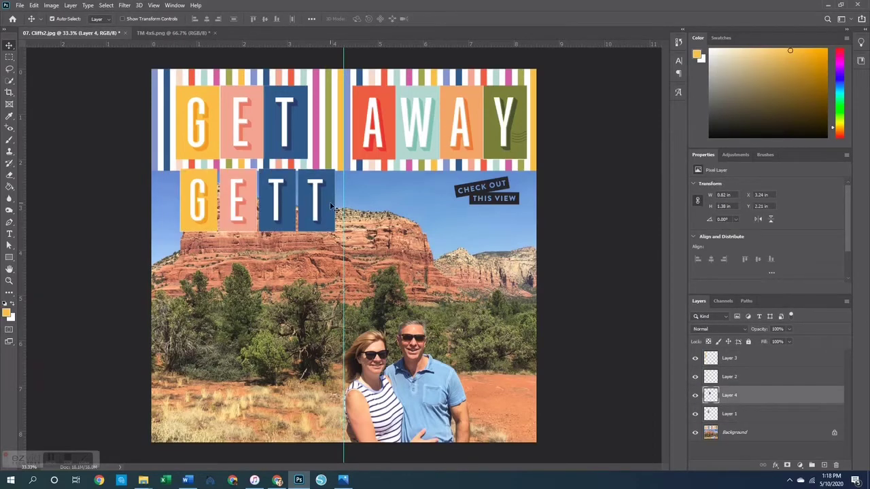
key(Delete)
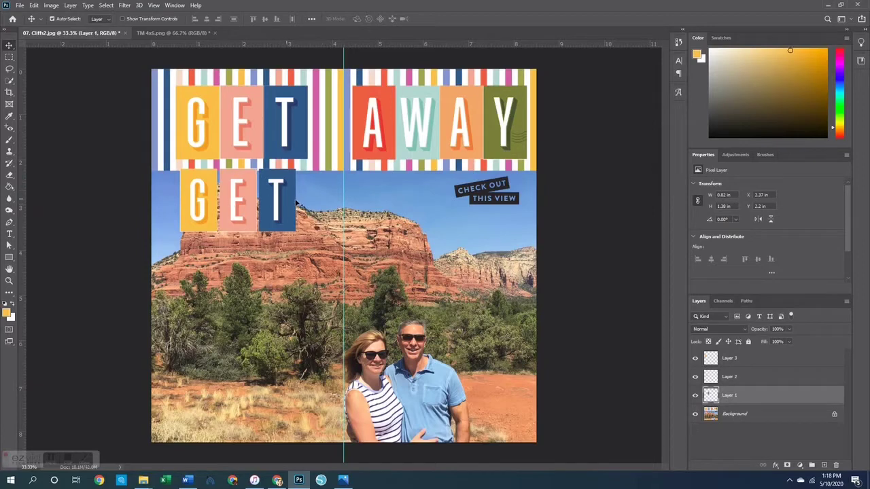
- Select the remaining G, E and T card layers together, move them over the striped title strip, and delete them
mouse_move(210, 195)
mouse_down()
mouse_move(217, 193)
mouse_move(208, 194)
mouse_up()
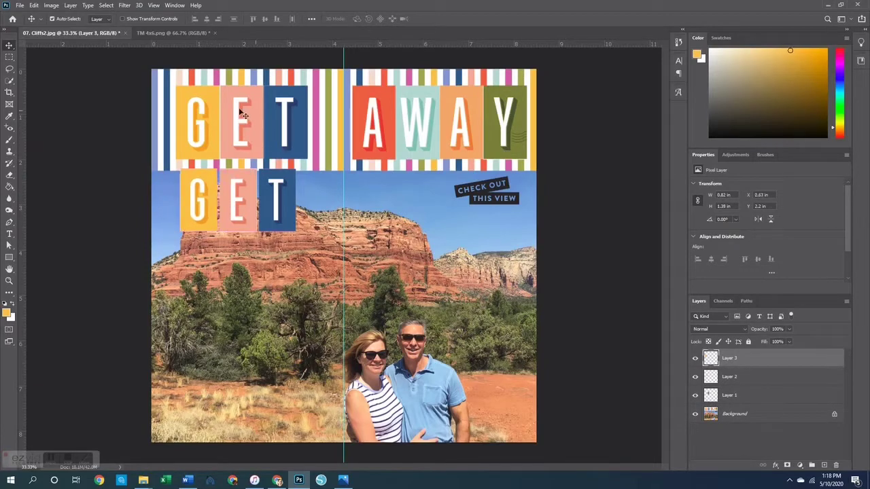
shift+click(732, 395)
drag(280, 210, 352, 141)
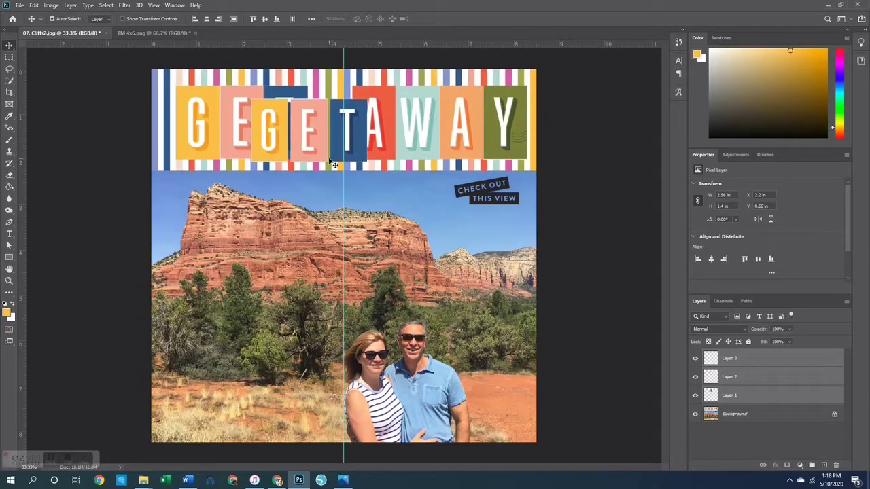
key(Delete)
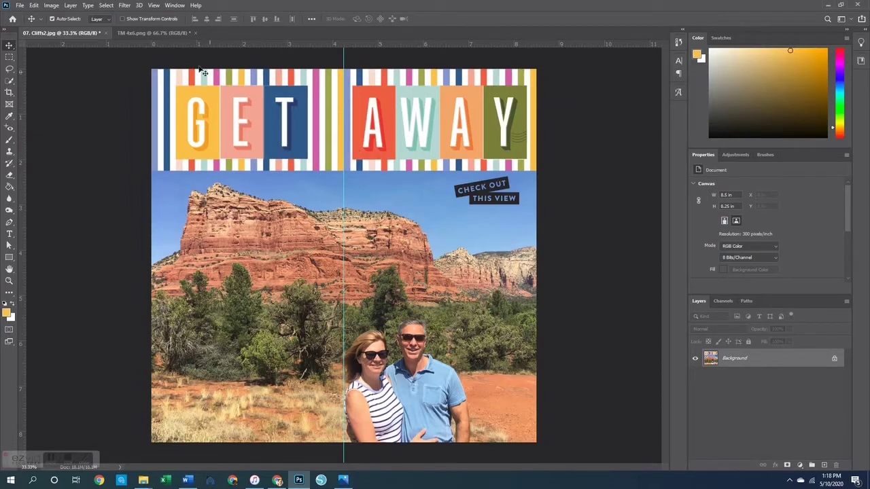
- Close TM 4x6.png and 07. Cliffs2.jpg without saving the changes
click(167, 33)
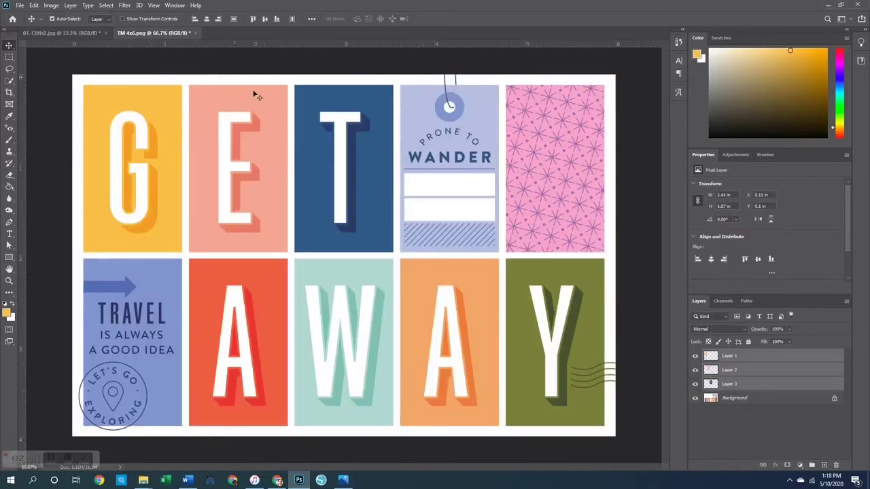
click(196, 32)
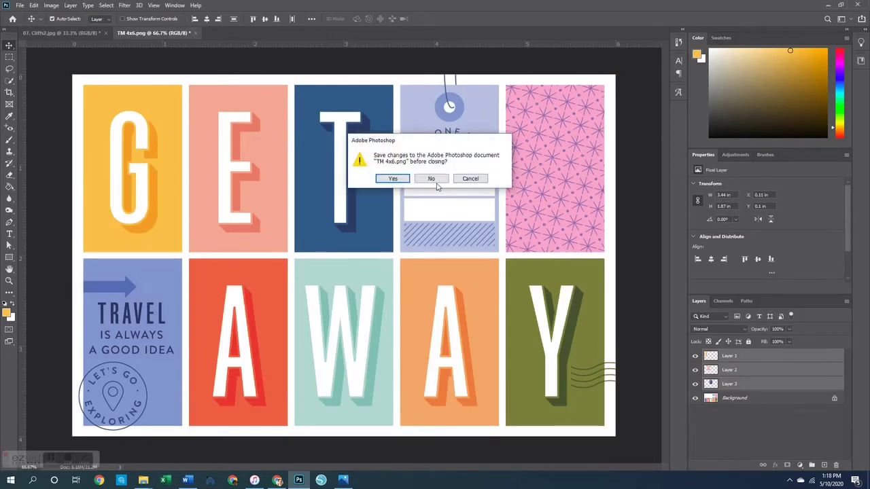
click(431, 178)
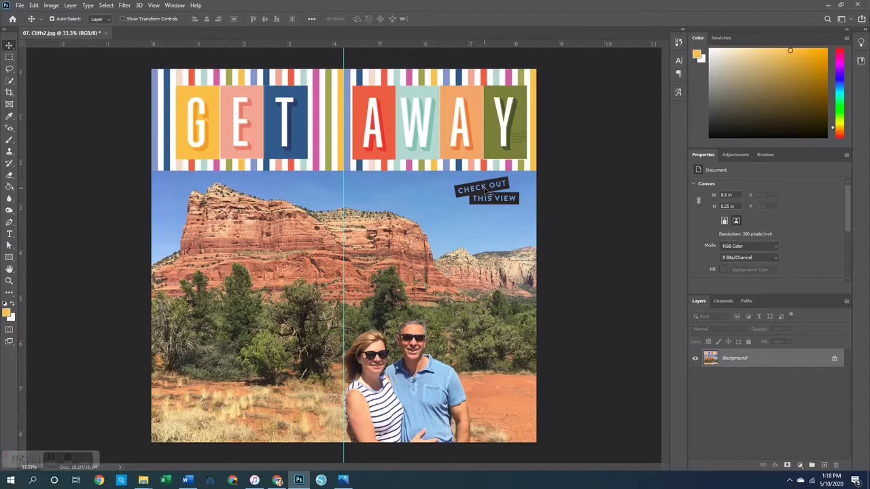
click(106, 33)
click(430, 178)
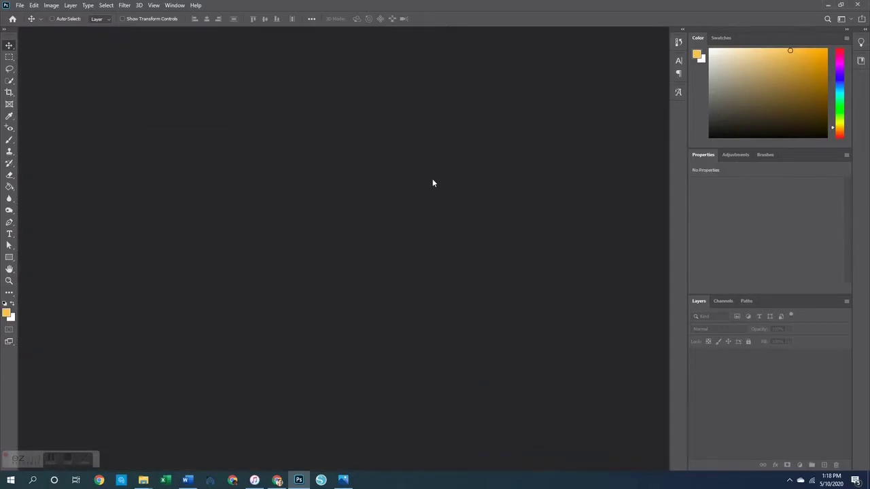
- Open the finished layout 08. Cliffs3.jpg and the tag card TM 4x65.png from the 08. Cliffs 3 folder
key(ctrl+o)
click(328, 153)
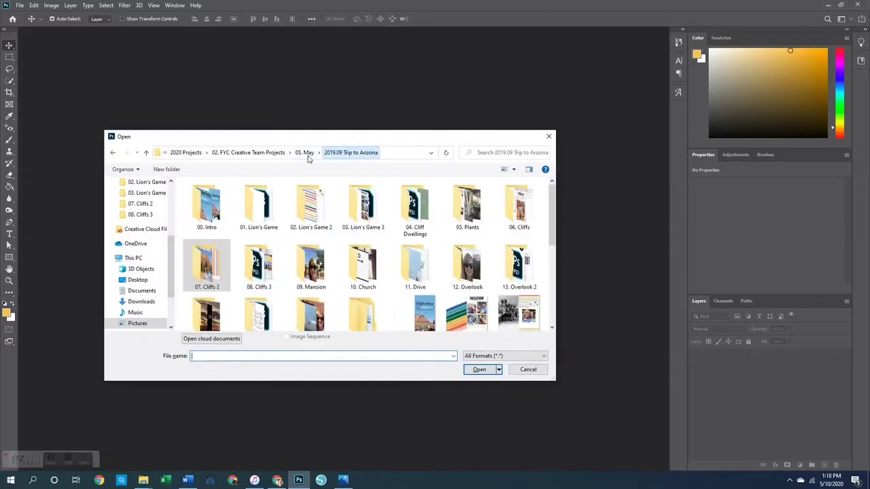
double_click(258, 266)
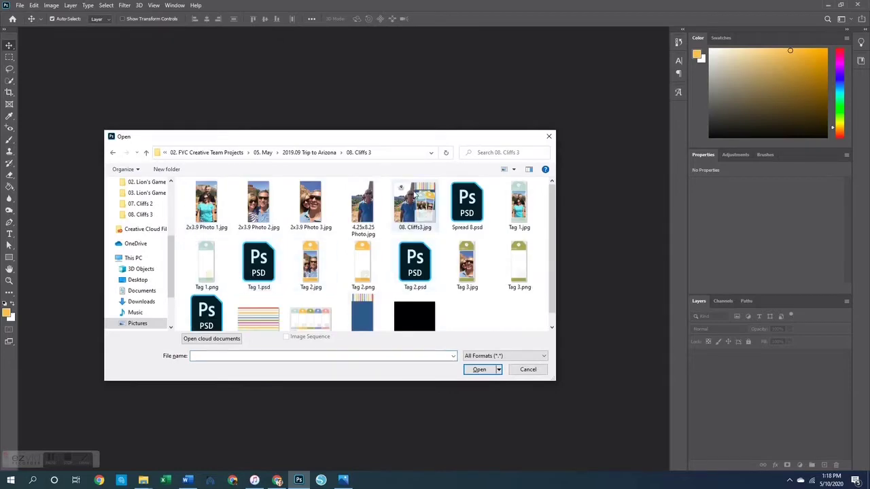
double_click(413, 194)
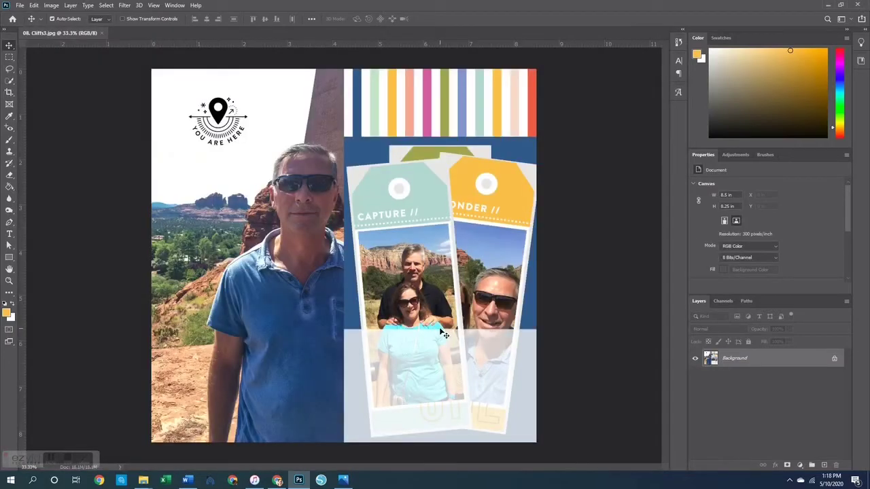
key(ctrl+o)
double_click(307, 318)
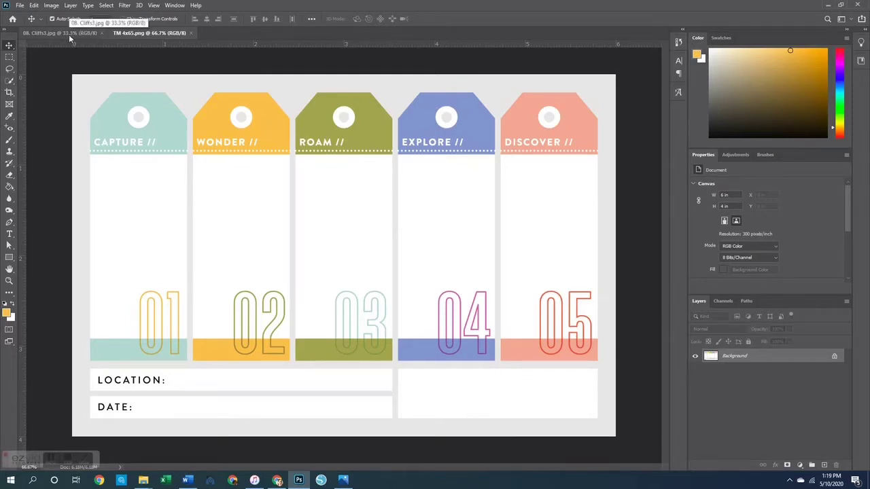
- Examine the TM 4x65.png tags at print size and 50% zoom, and compare them with the tags in 08. Cliffs3.jpg
click(9, 280)
right_click(268, 285)
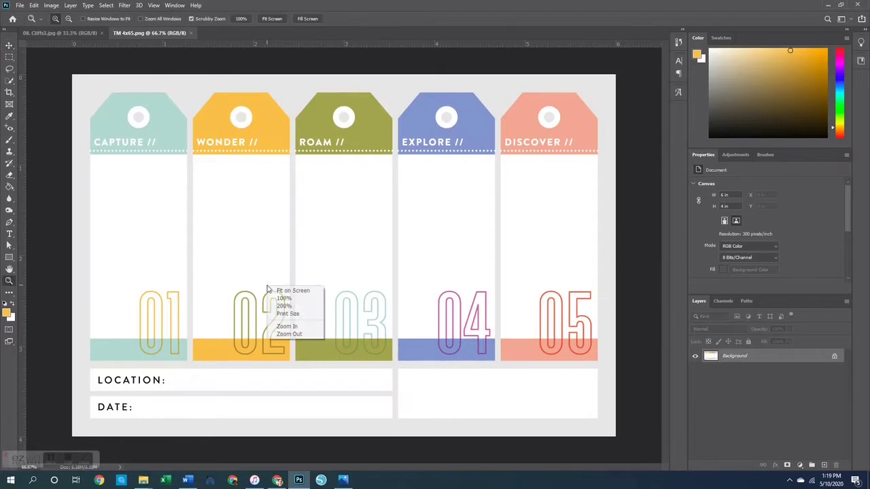
click(300, 314)
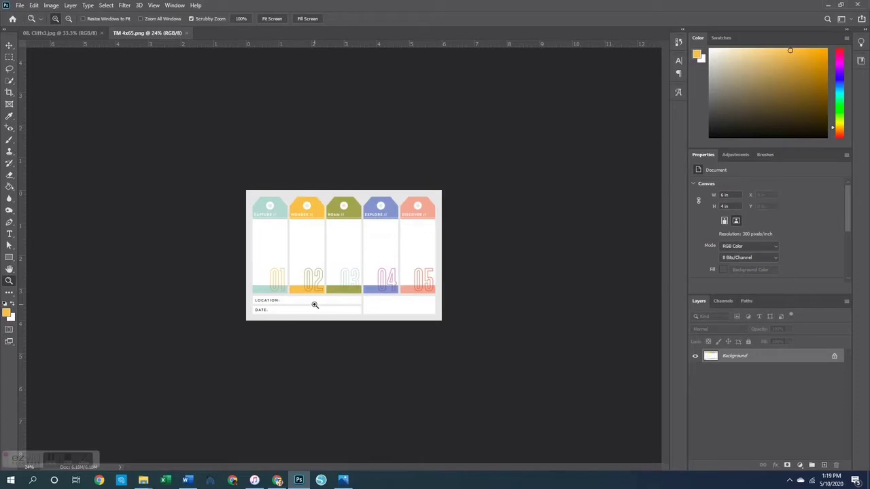
click(369, 248)
click(372, 251)
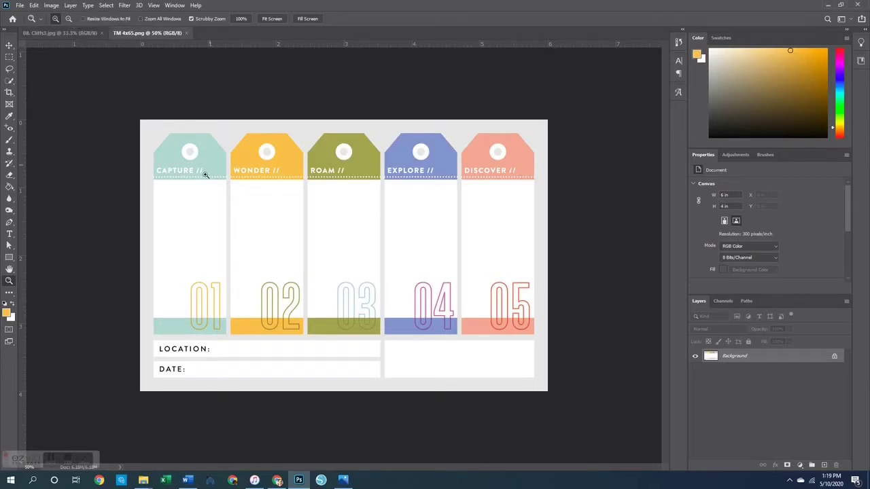
click(76, 32)
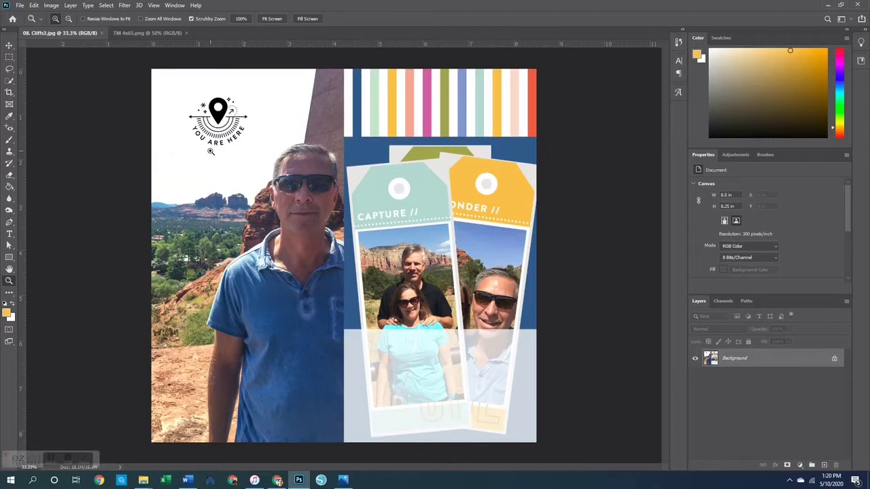
click(163, 33)
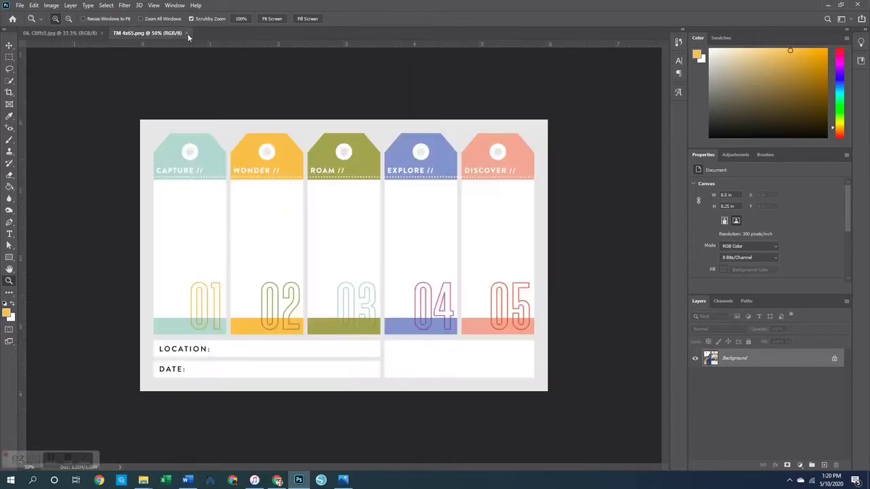
click(63, 32)
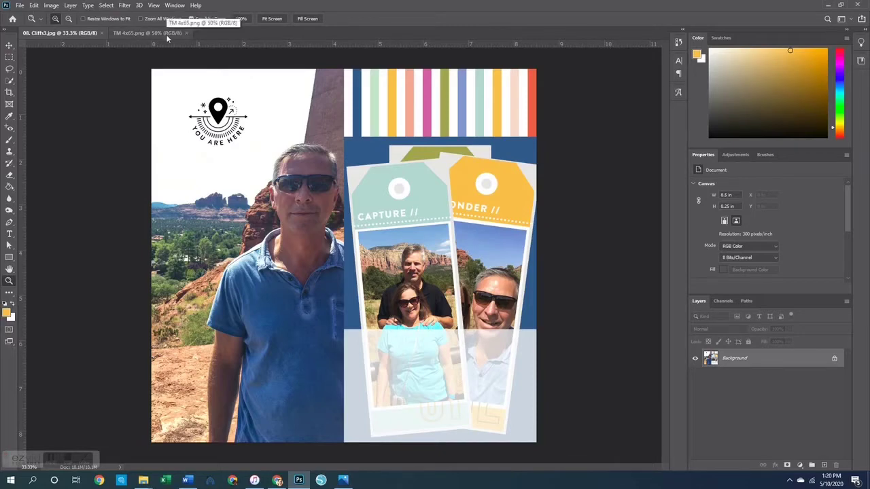
- Create a new blank document from the recent custom 4.25 x 8.25 in preset at 300 ppi
key(ctrl+n)
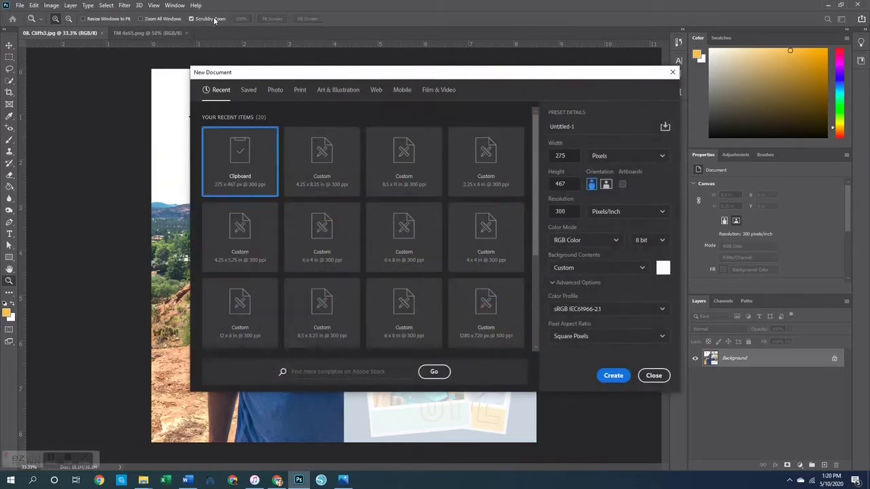
click(321, 163)
double_click(321, 163)
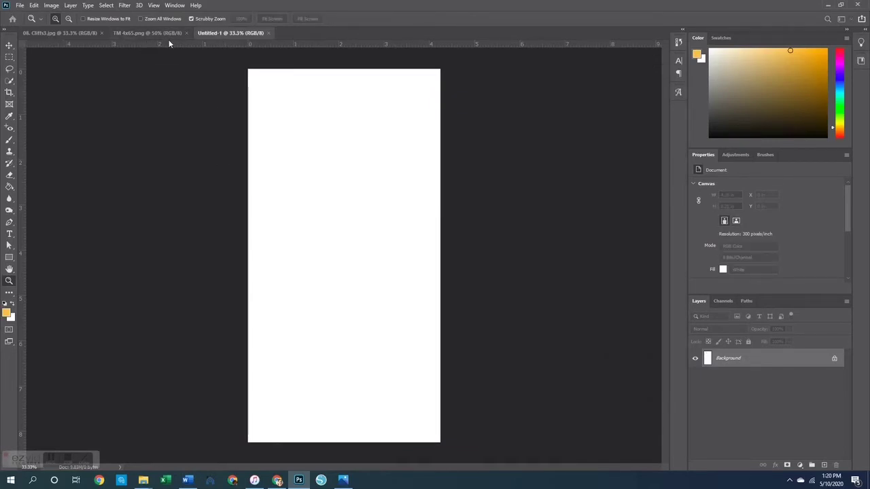
key(ctrl+n)
click(654, 375)
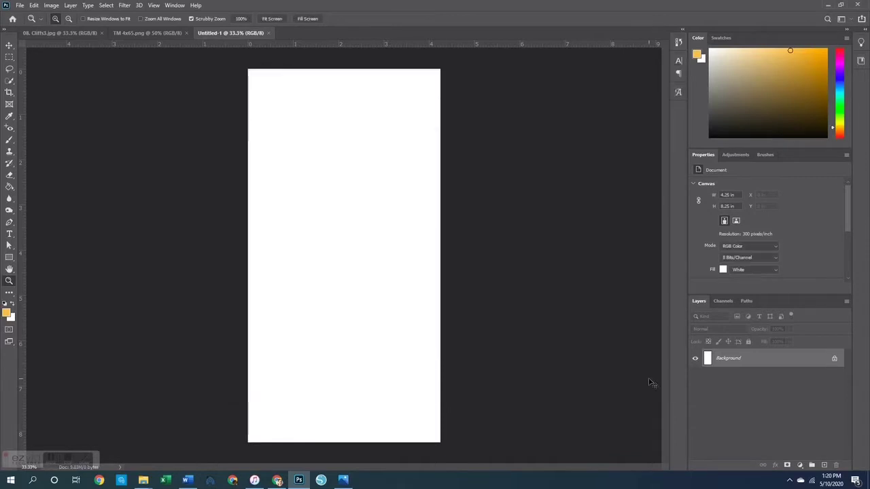
- Open the striped pattern card TM 4x64.png from the 08. Cliffs 3 folder
key(ctrl+o)
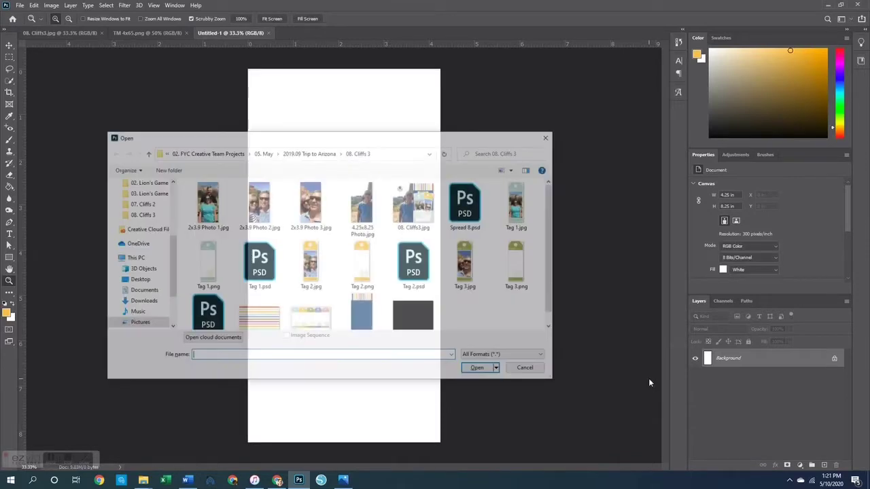
double_click(267, 307)
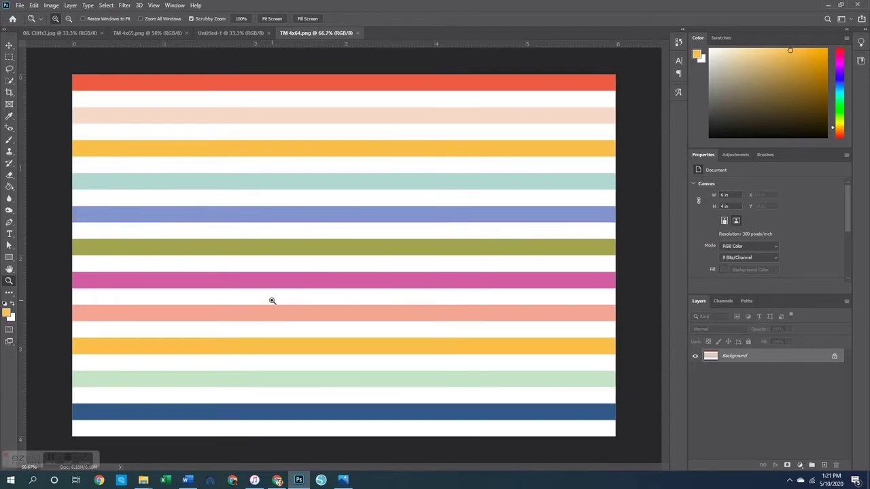
- Rotate the striped card TM 4x64.png 90° clockwise and copy it into the blank 4.25 x 8.25 in document
click(52, 5)
mouse_move(74, 90)
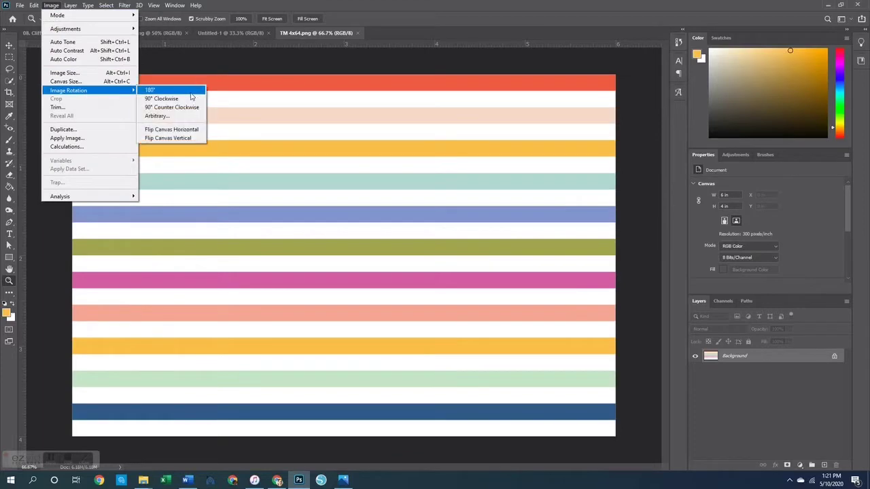
click(160, 98)
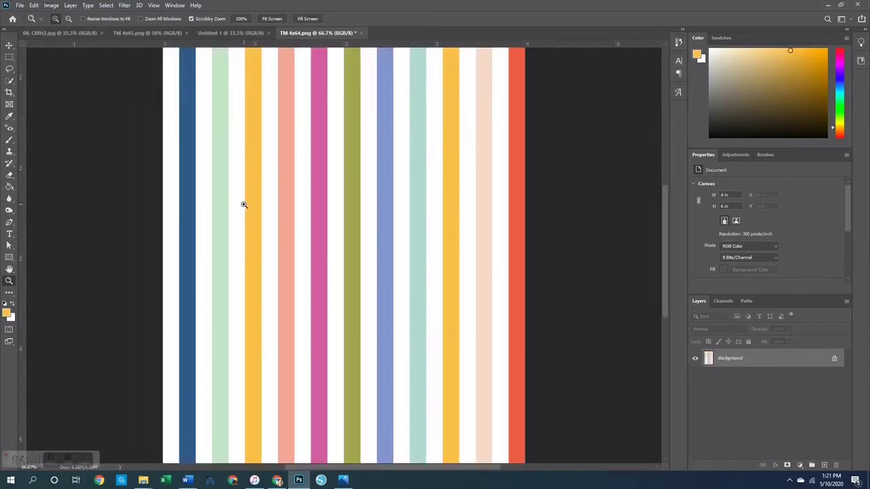
click(228, 33)
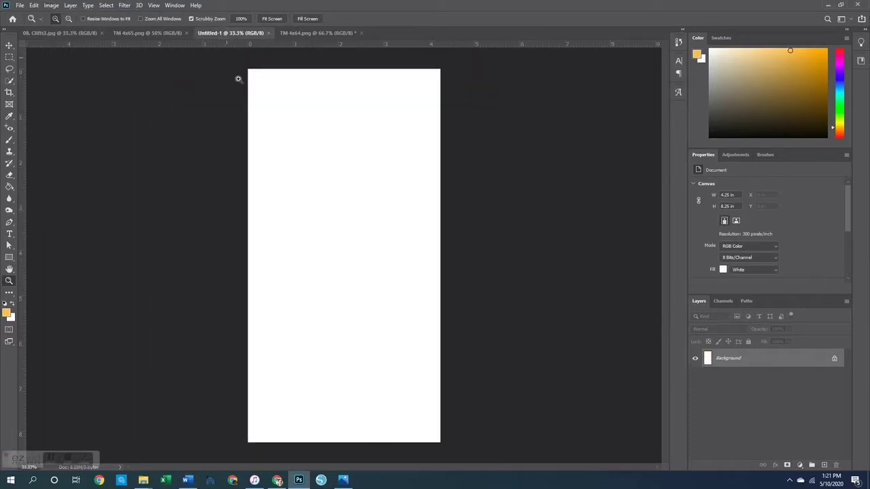
key(ctrl+v)
- Scale the pasted stripes to 106.25% to span the canvas width and align them with the canvas's top edge
click(10, 46)
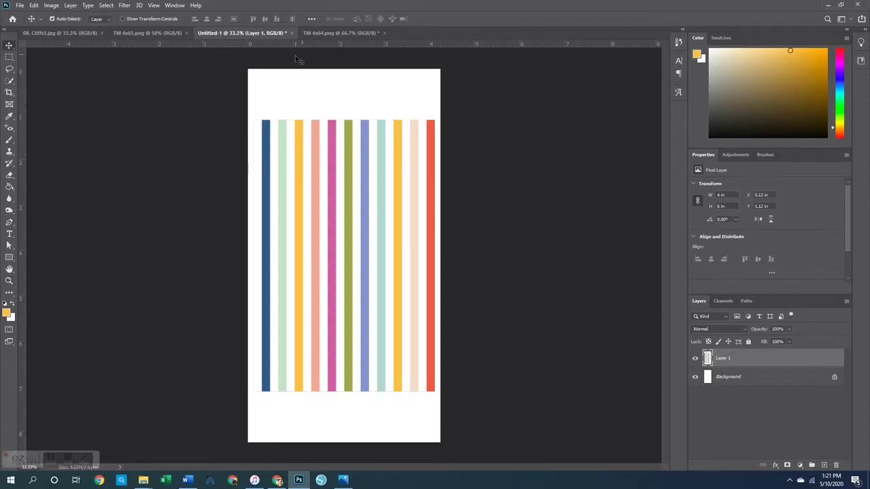
key(ctrl+t)
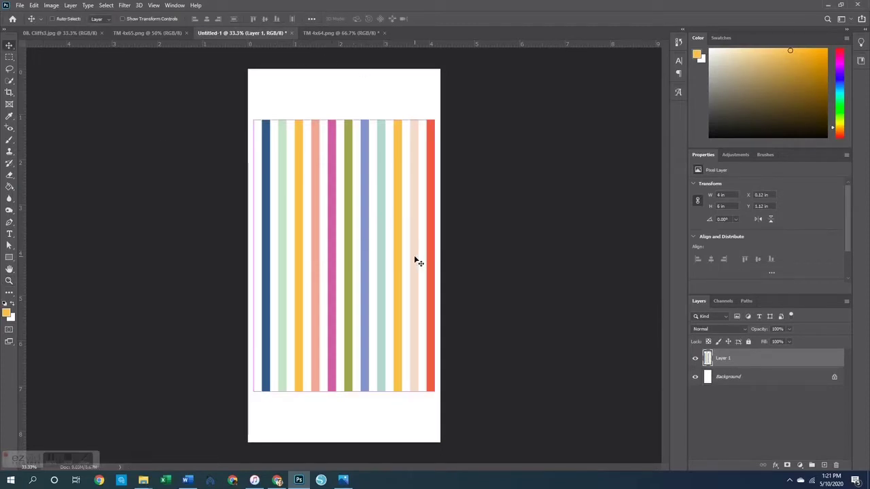
drag(435, 255, 443, 253)
drag(252, 255, 249, 255)
drag(339, 300, 338, 263)
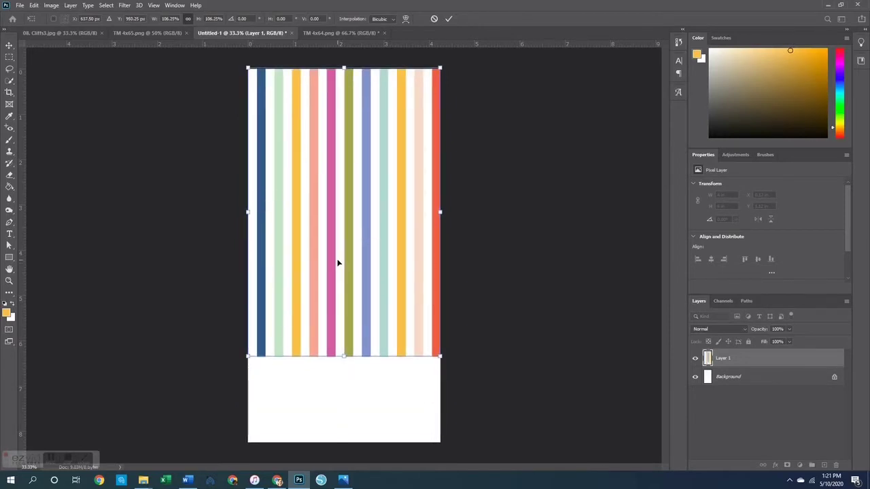
key(Return)
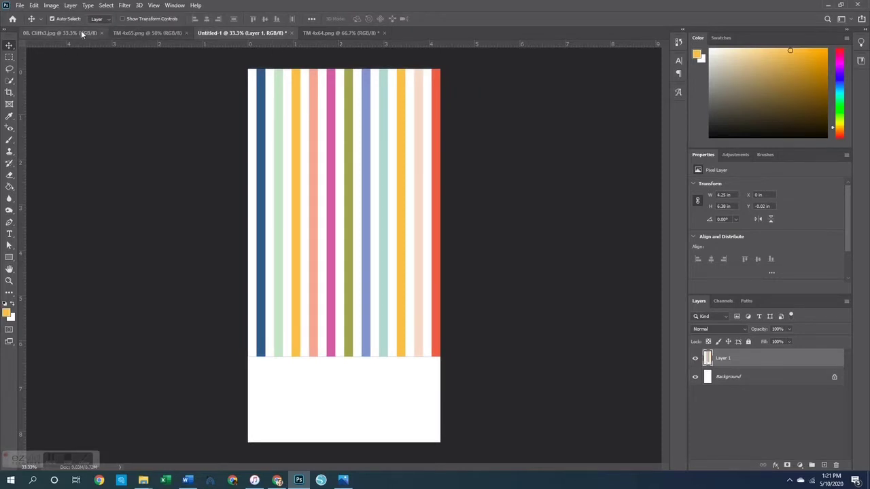
- Close the striped card TM 4x64.png without saving its changes
click(321, 32)
click(385, 33)
click(430, 176)
- Place a horizontal guide about 1.5 in down the striped canvas, matching the striped band's lower edge in 08. Cliffs3.jpg
click(142, 34)
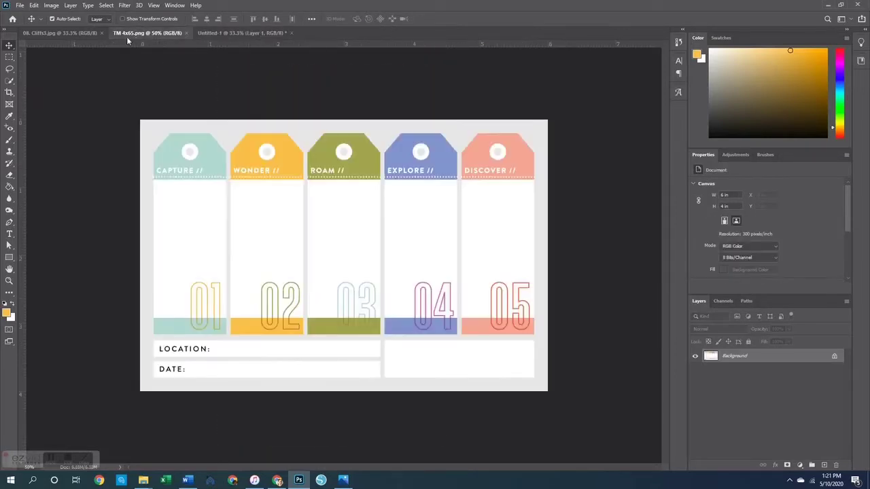
click(60, 33)
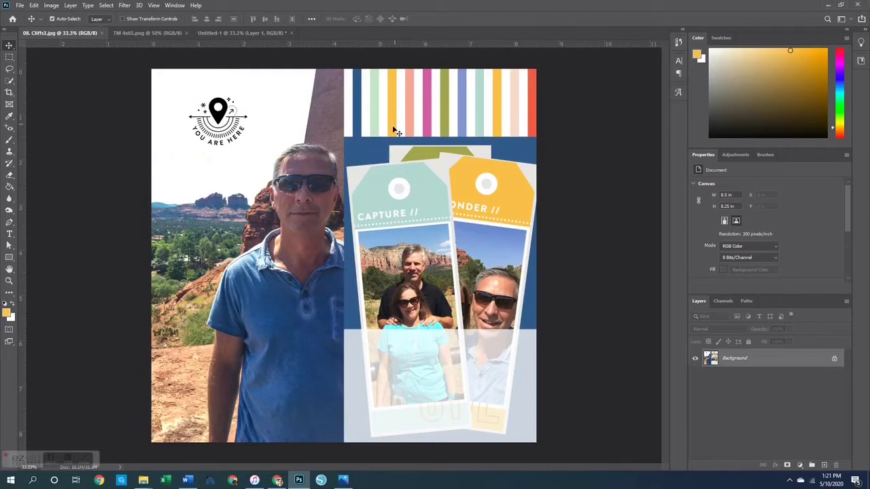
drag(403, 51, 427, 31)
click(224, 33)
drag(376, 45, 351, 136)
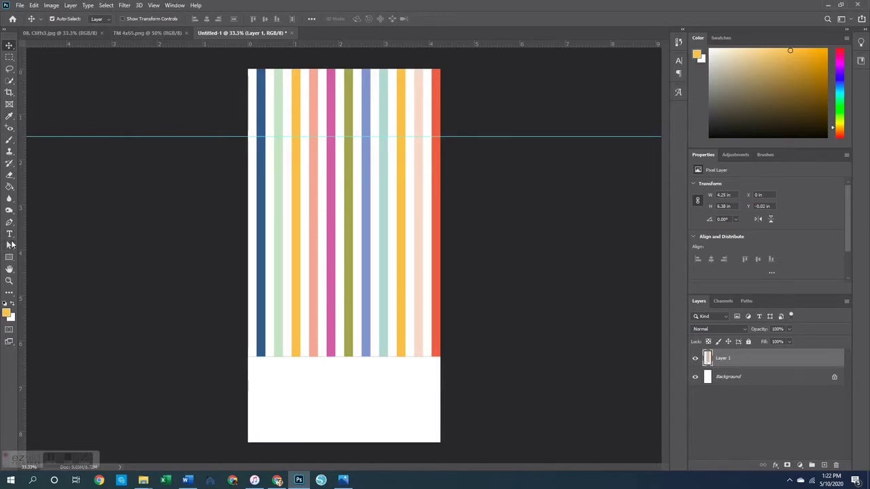
- Sample the dark blue stripe as the foreground colour and check it against the background in 08. Cliffs3.jpg
click(9, 117)
click(266, 229)
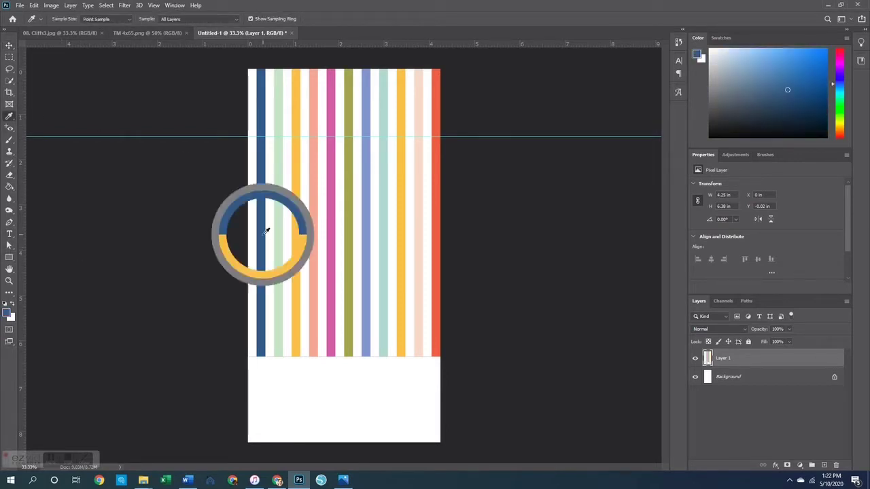
click(148, 34)
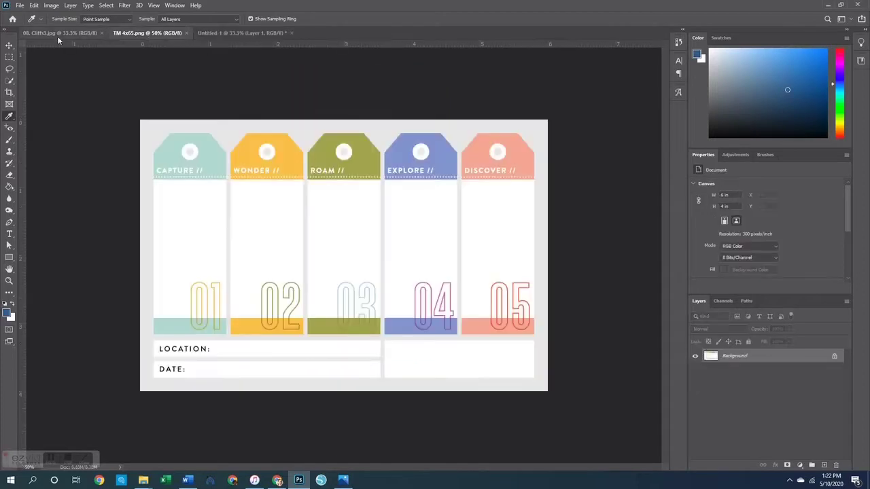
click(57, 34)
click(241, 33)
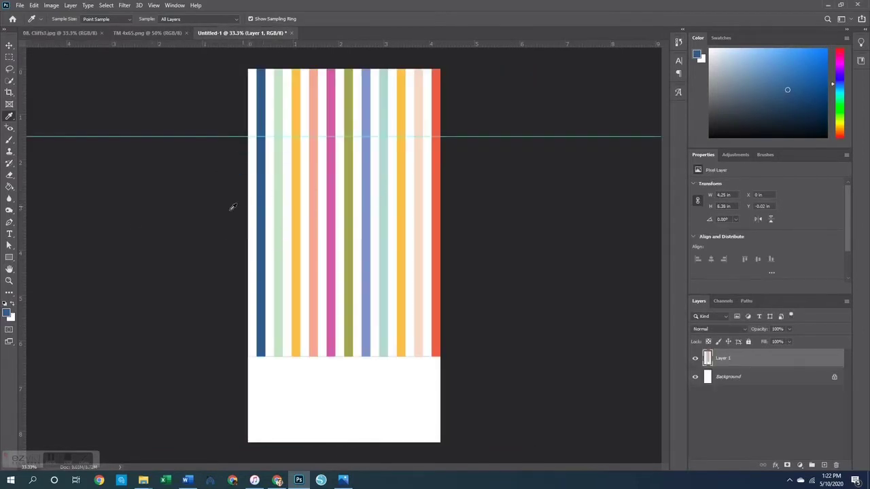
- Draw a dark blue rectangle of about 1377 x 2049 px without stroke, covering the canvas below the guide
click(9, 257)
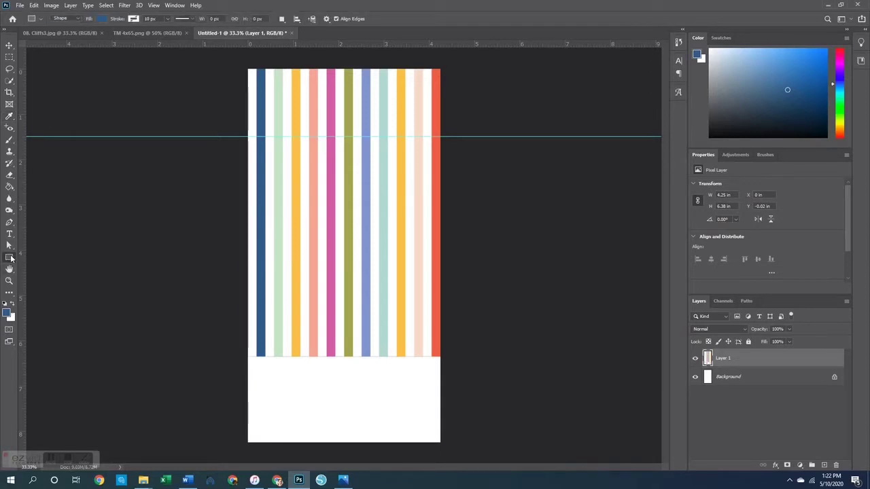
click(102, 19)
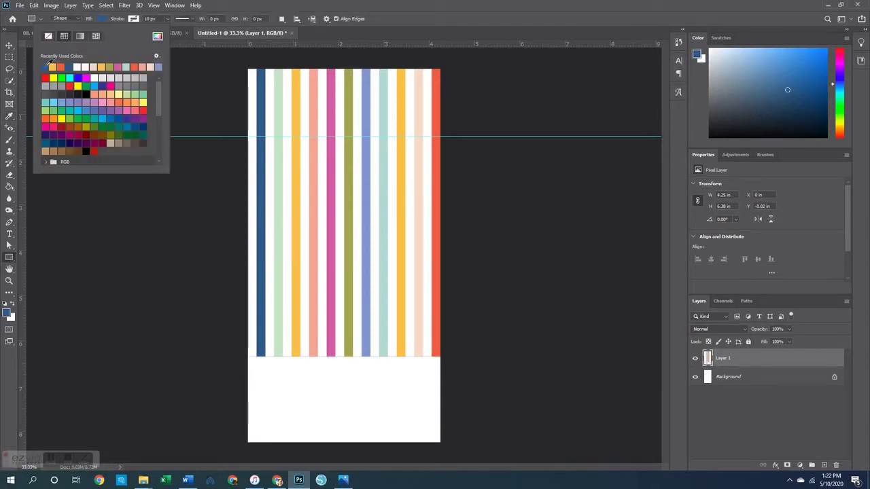
click(130, 23)
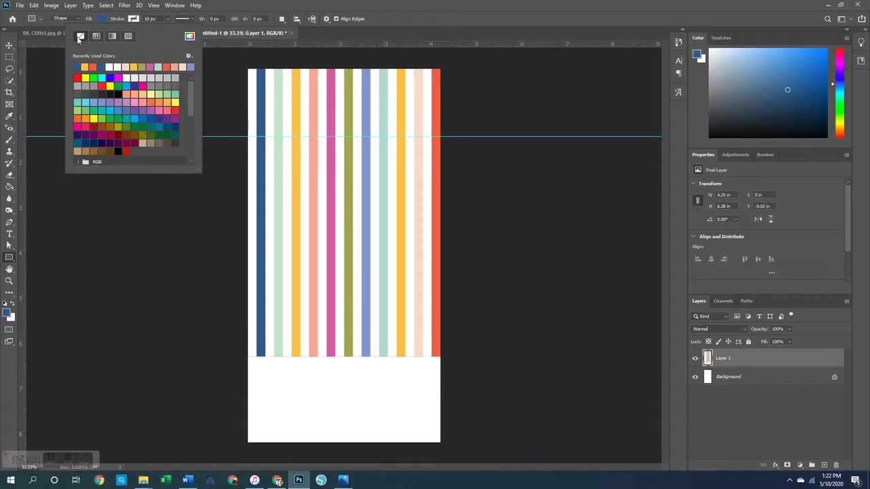
mouse_move(249, 136)
mouse_down()
mouse_move(451, 146)
mouse_move(459, 447)
mouse_move(448, 446)
mouse_up()
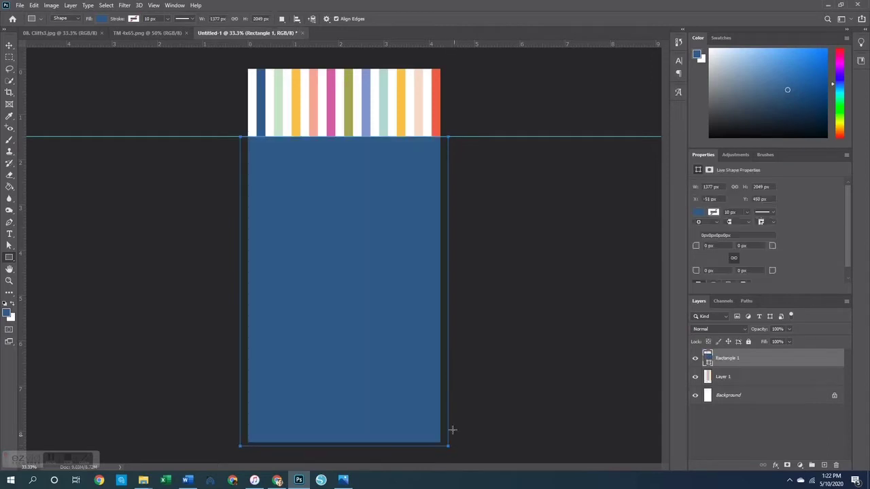
key(Return)
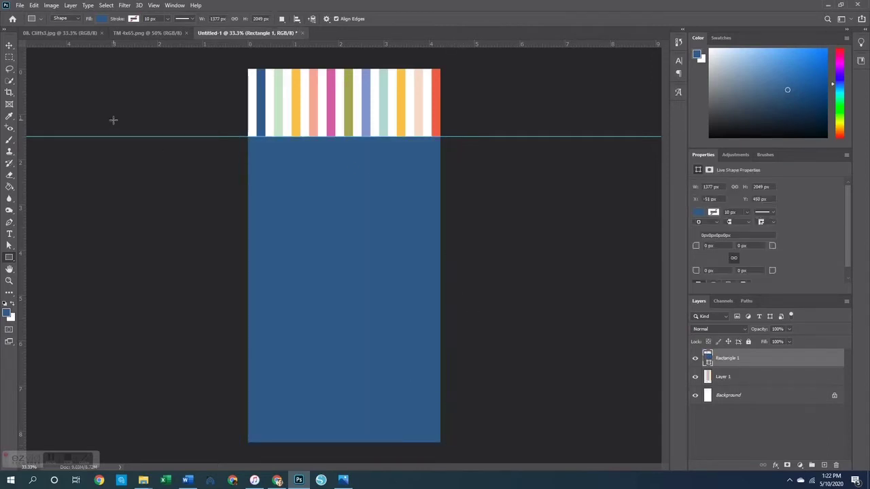
- Merge all layers into the background and remove the horizontal guide
key(ctrl+shift+e)
key(v)
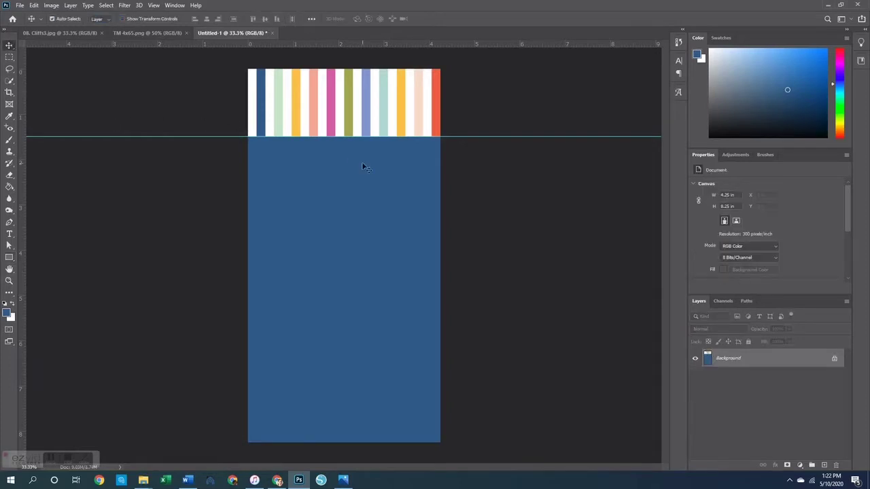
drag(354, 136, 361, 45)
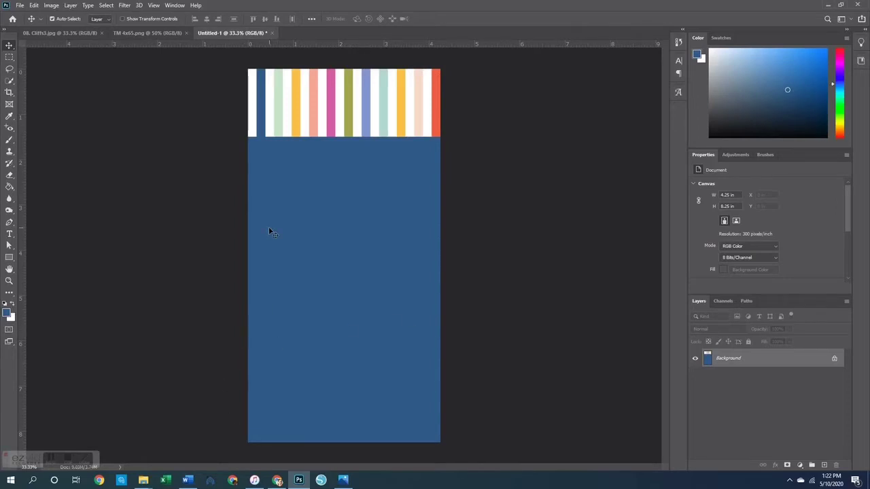
- Close the blue and striped page document without saving and bring up the tag card TM 4x65.png
click(274, 36)
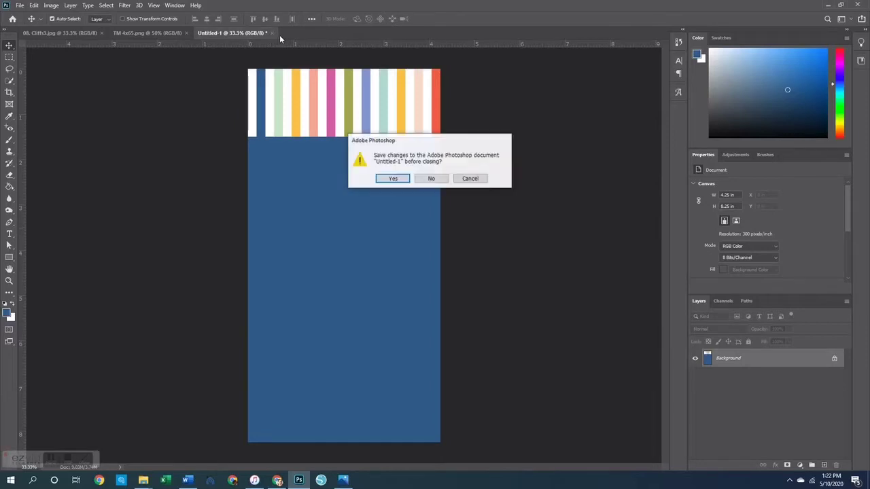
click(430, 178)
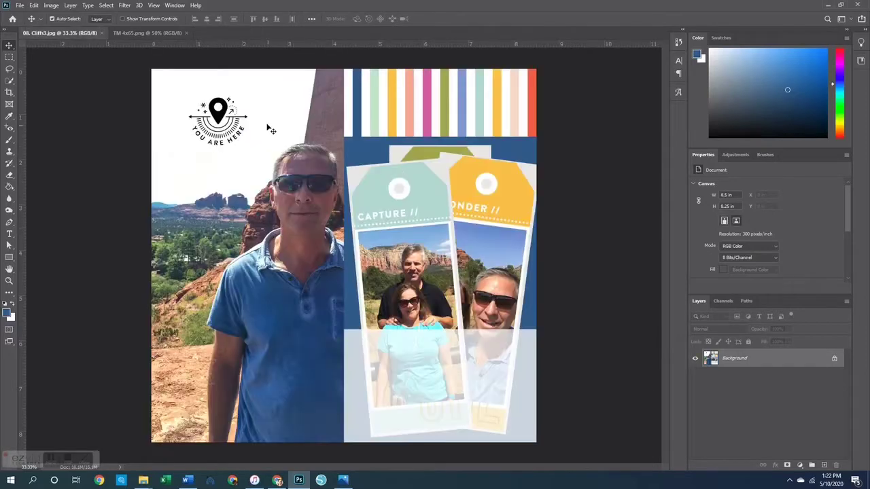
click(148, 33)
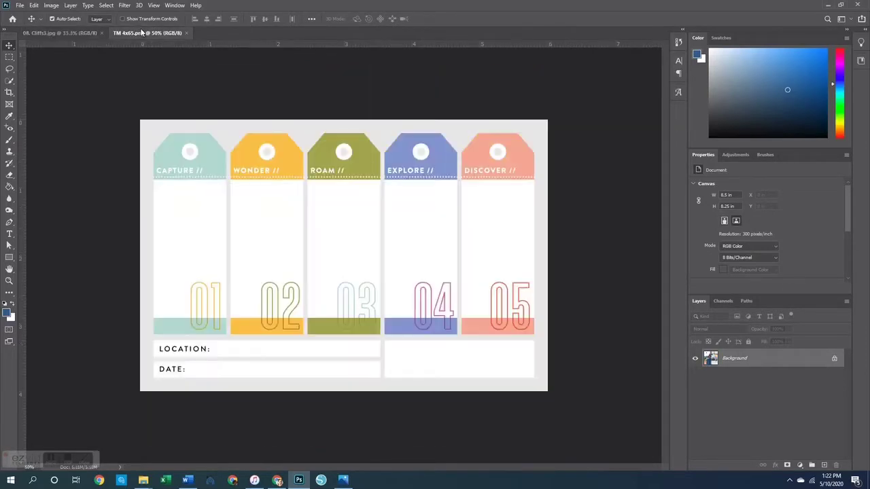
- Select the teal CAPTURE 01 tag with a rectangular marquee and copy it to its own layer
click(9, 280)
click(229, 274)
click(9, 57)
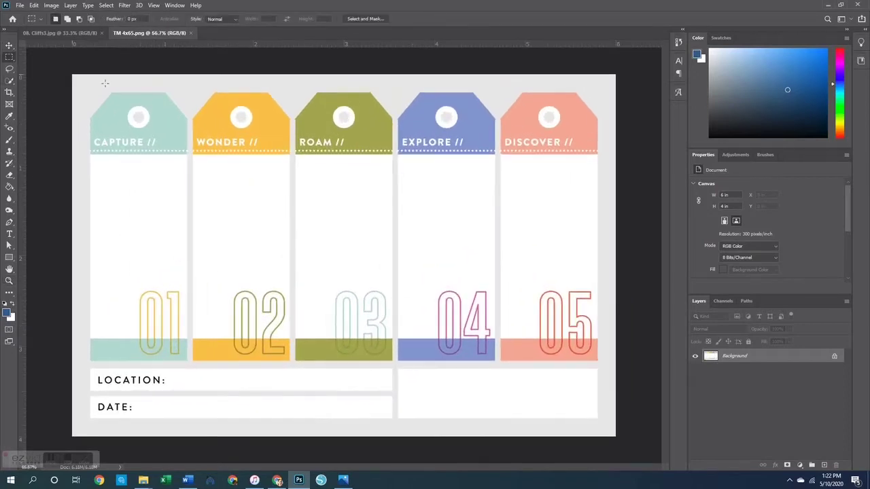
drag(187, 361, 88, 92)
right_click(121, 199)
click(168, 269)
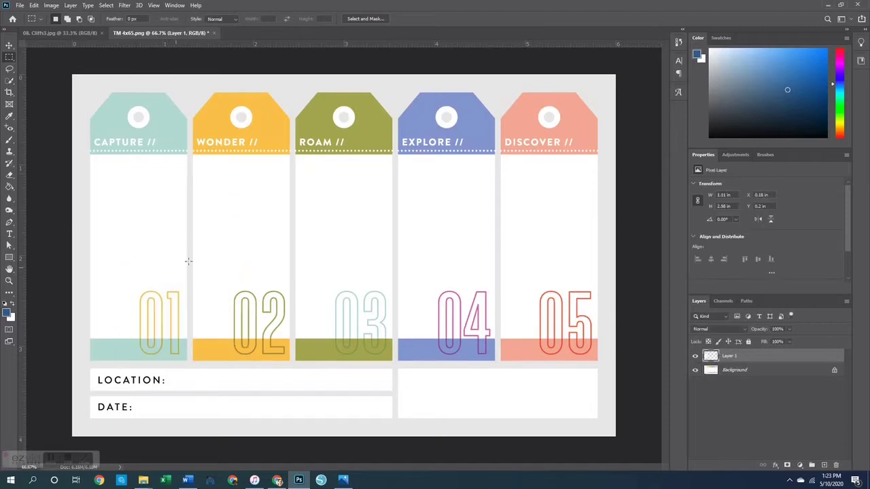
click(763, 372)
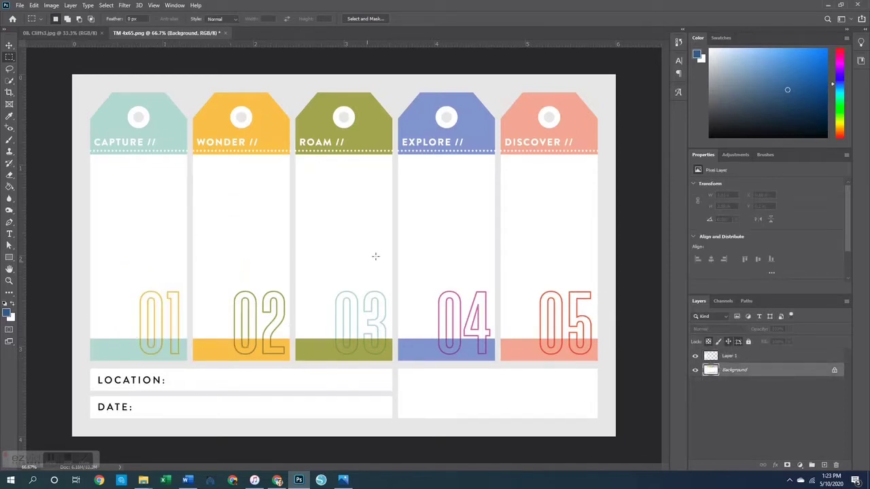
click(9, 46)
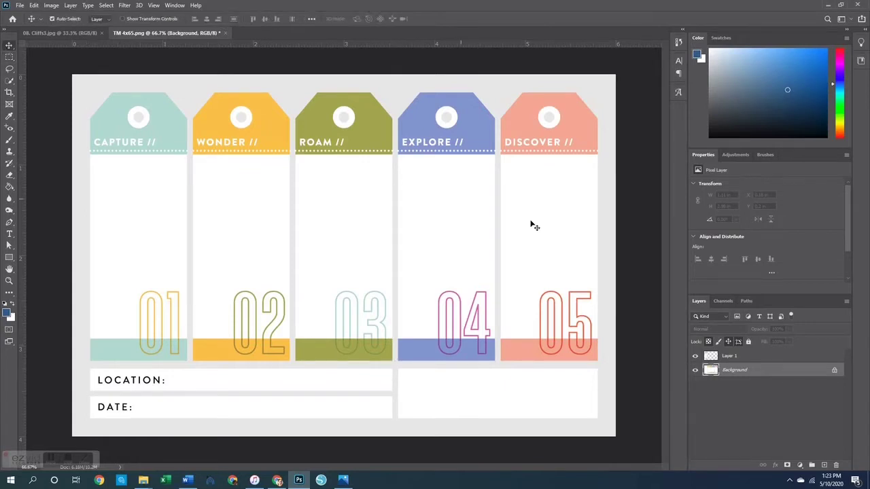
click(724, 358)
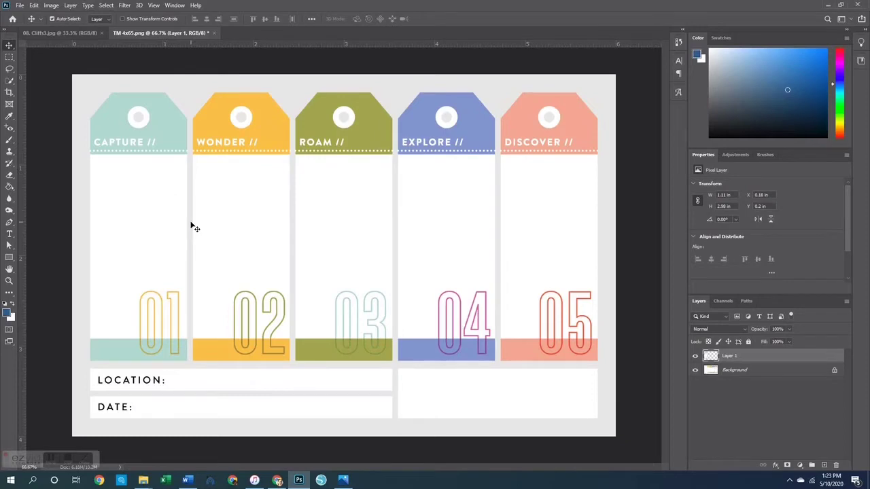
- Create a new blank document from the recent custom 2.25 x 6 in preset at 300 ppi
key(ctrl+n)
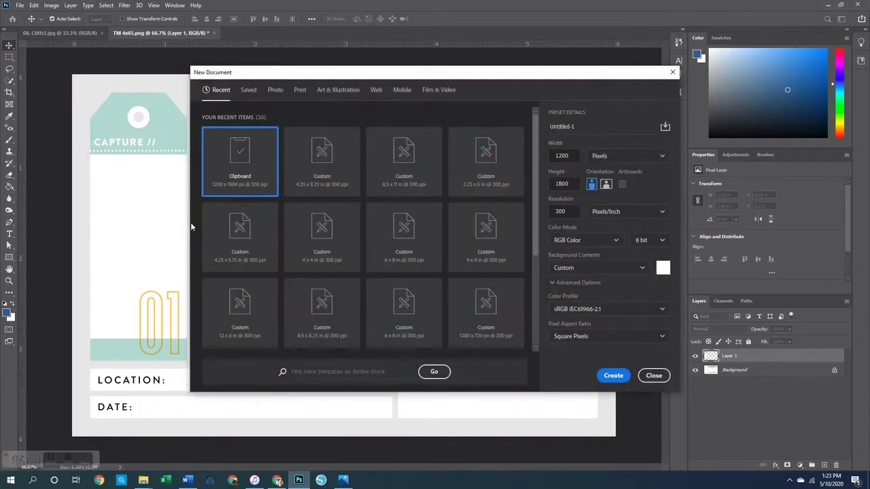
click(465, 172)
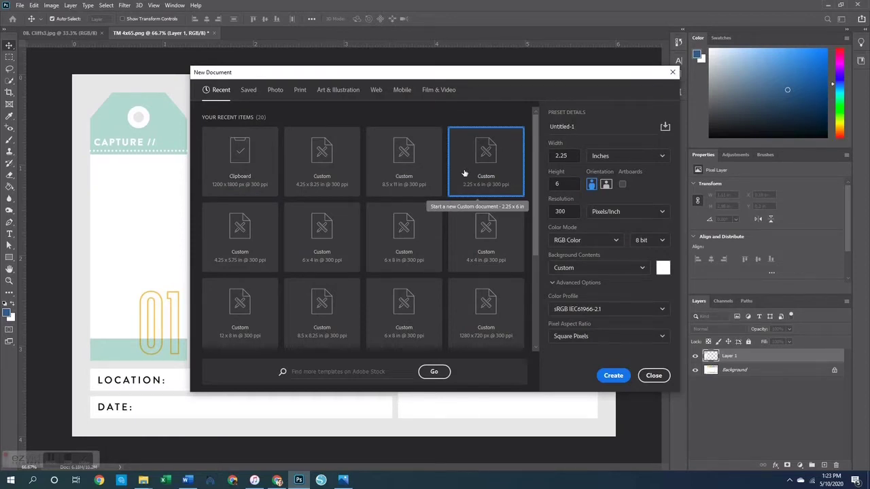
click(609, 376)
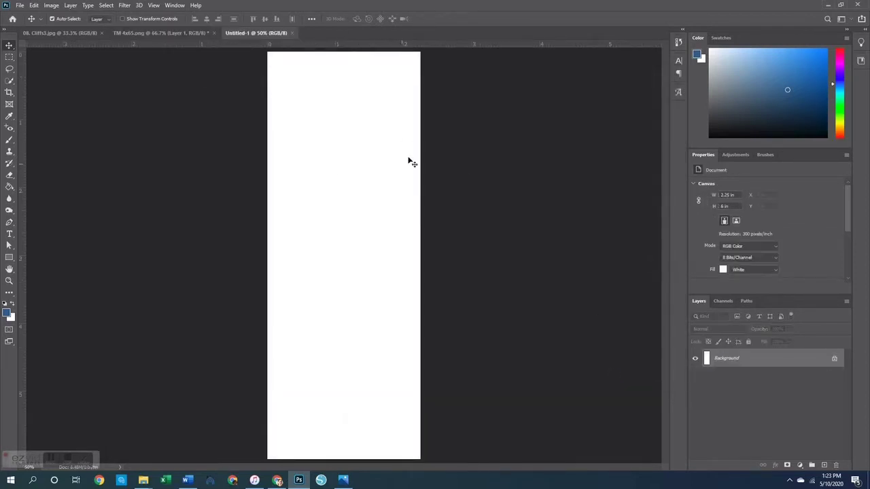
- Copy the CAPTURE tag layer from TM 4x65.png into the new 2.25 x 6 in document
click(190, 32)
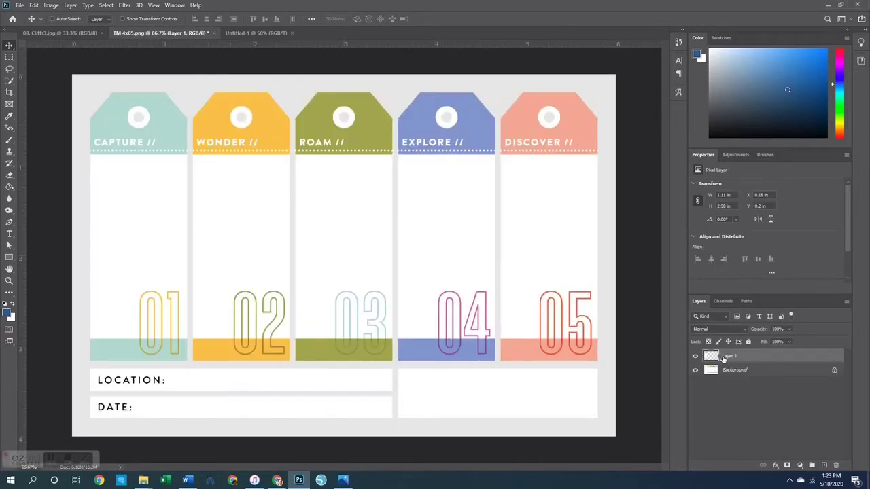
click(258, 32)
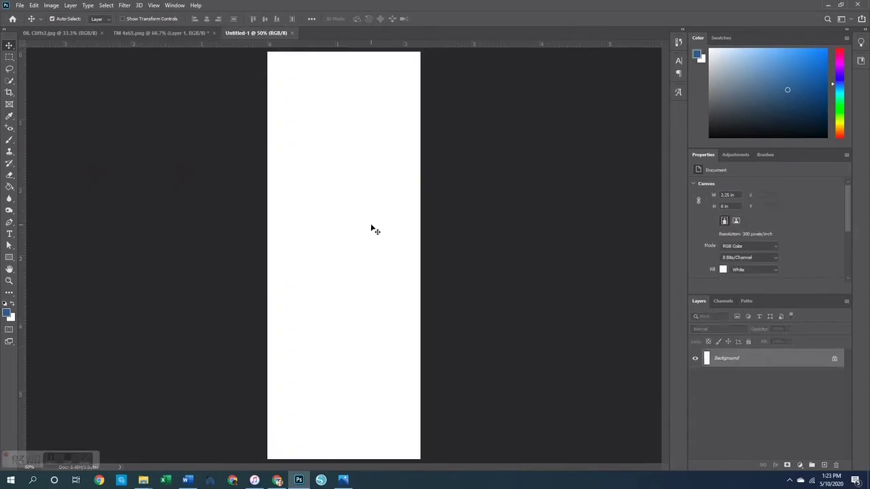
key(ctrl+v)
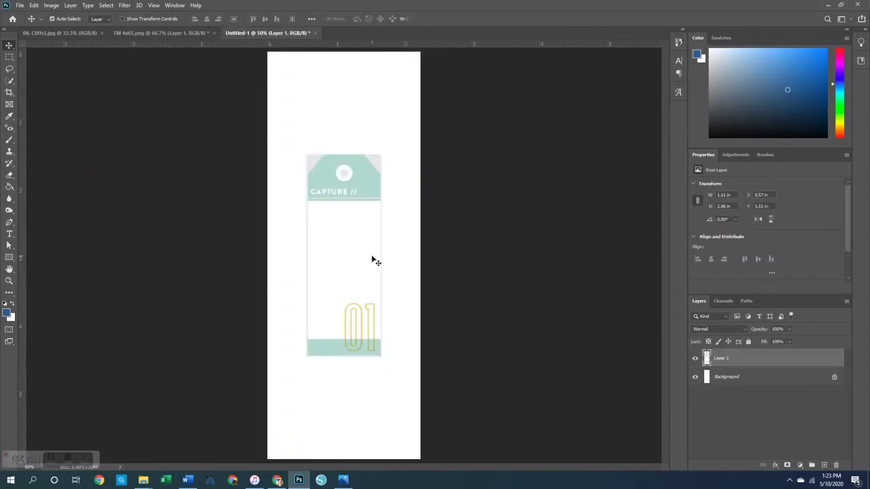
- Scale the CAPTURE tag up proportionally to about 2.22 x 5.96 in so it fills the blank page, and nudge it into place
key(ctrl+t)
drag(377, 255, 411, 246)
drag(308, 258, 269, 256)
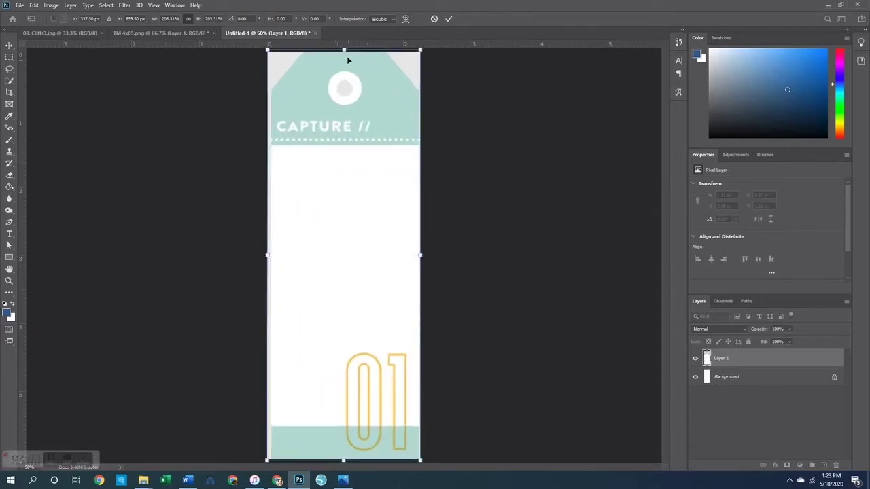
drag(343, 50, 343, 61)
mouse_move(367, 288)
mouse_down()
mouse_move(355, 273)
mouse_move(357, 280)
mouse_up()
key(Down)
key(Down)
key(Down)
key(Down)
key(Down)
key(Down)
key(Down)
key(Down)
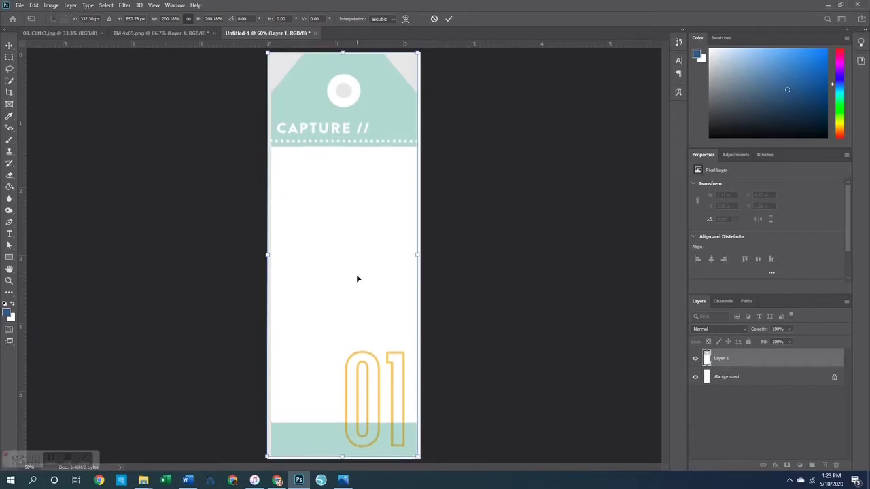
key(Return)
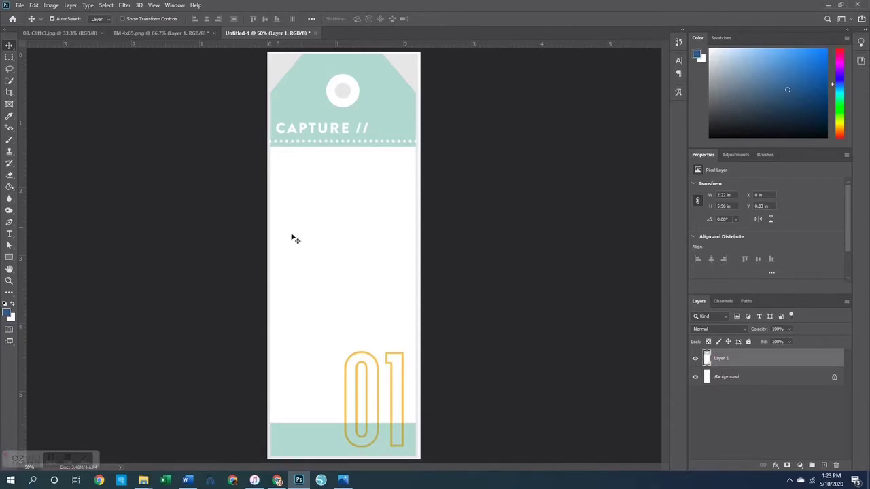
key(z)
right_click(401, 304)
click(418, 330)
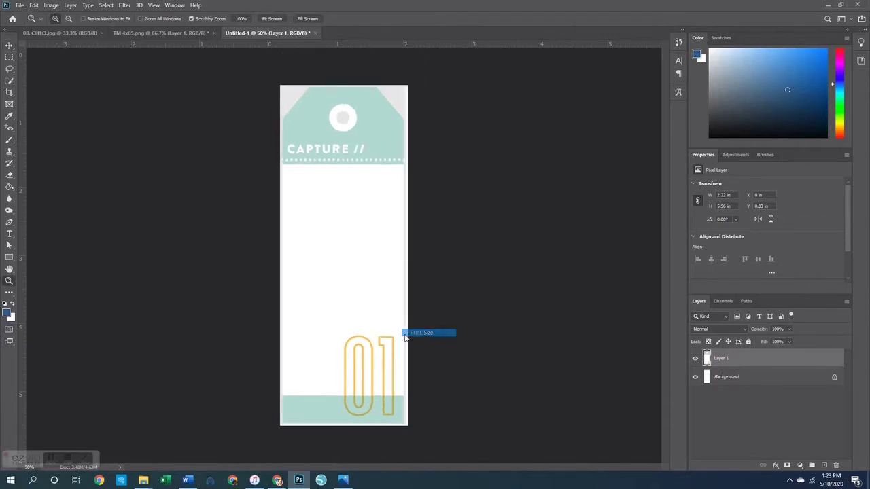
click(340, 262)
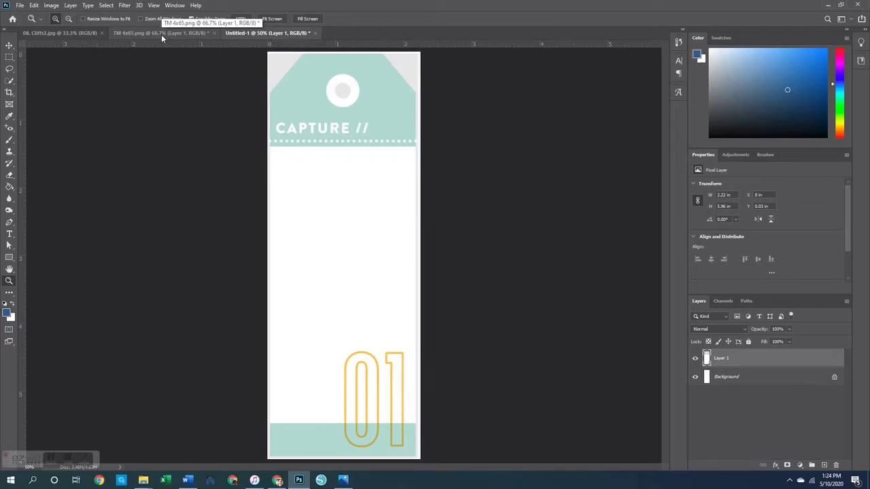
- Open 2x3.9 Photo 3.jpg from the 08. Cliffs 3 folder and copy the whole image
key(ctrl+o)
click(314, 212)
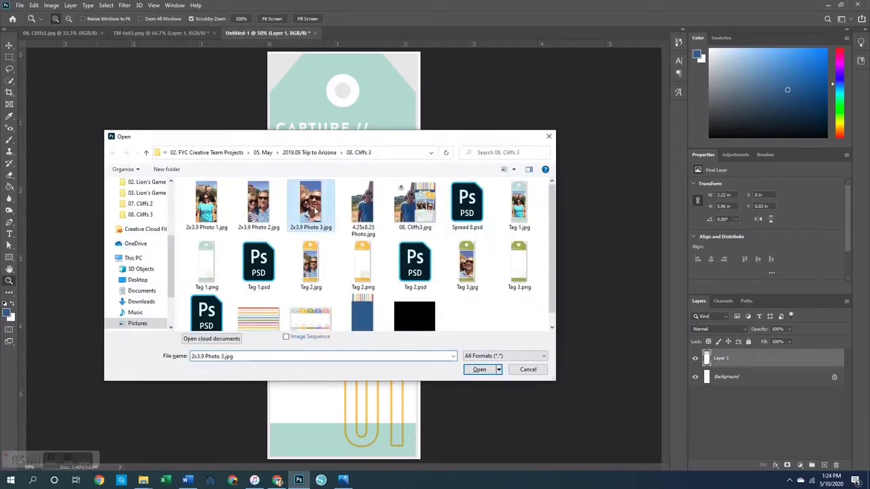
double_click(314, 212)
click(9, 45)
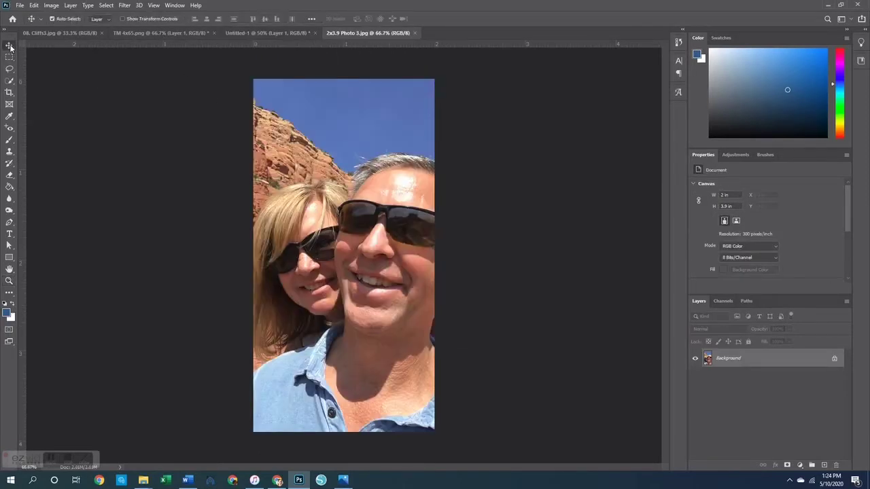
key(ctrl+a)
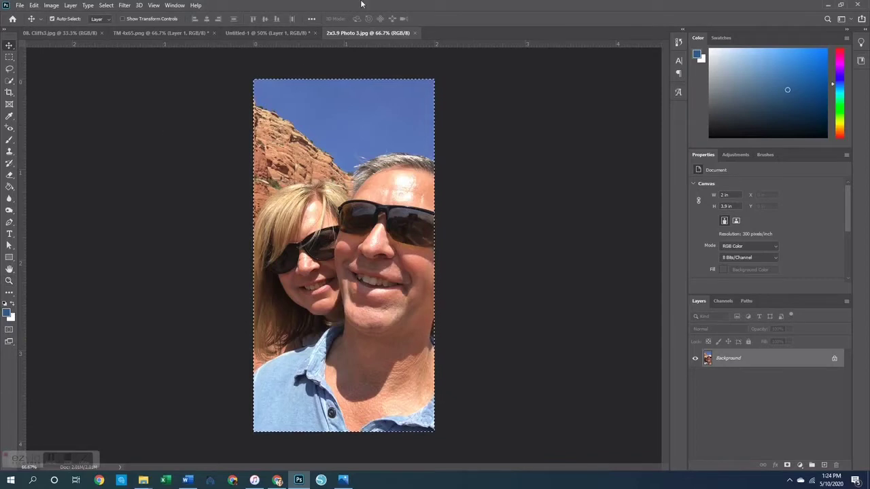
key(ctrl+c)
- Paste the photo into the enlarged CAPTURE tag document and position it centred over the tag's white area
click(247, 32)
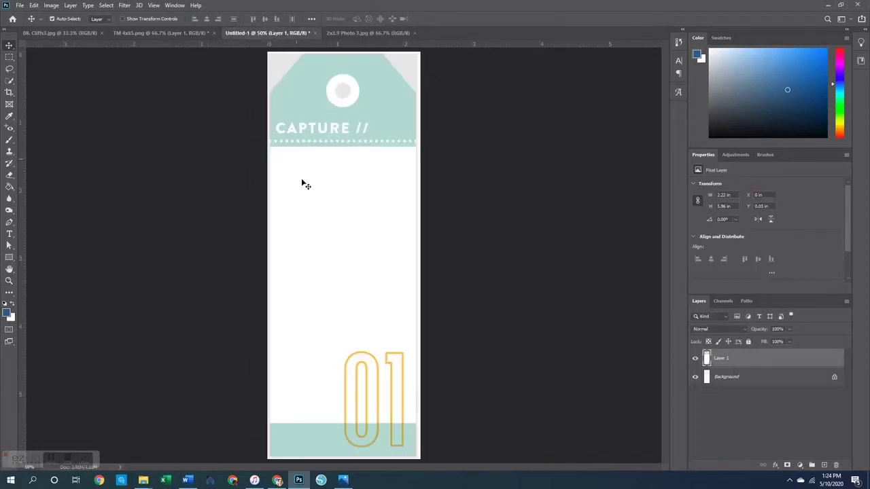
key(ctrl+v)
drag(334, 172, 335, 203)
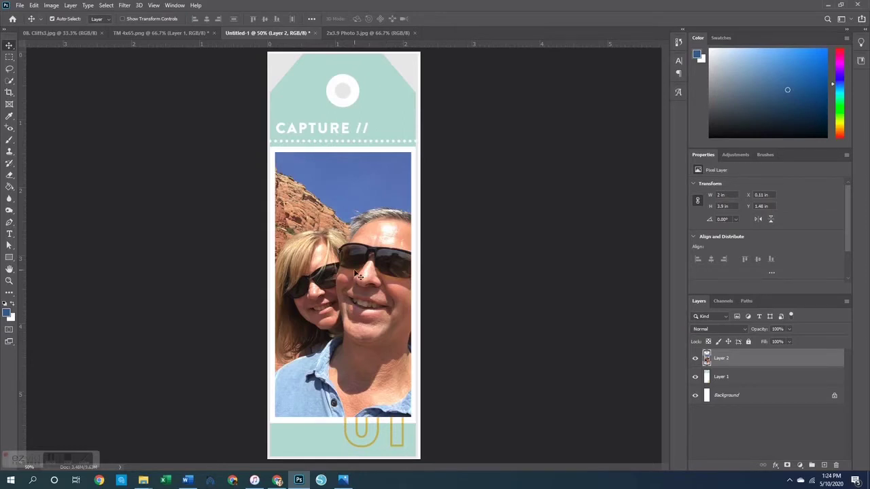
- Delete the pasted photo from the tag and close all open documents without saving changes
key(Delete)
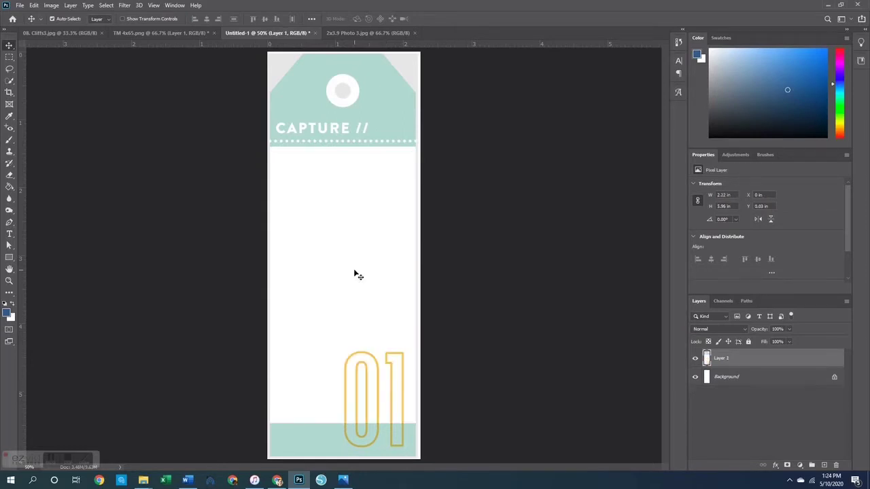
click(317, 33)
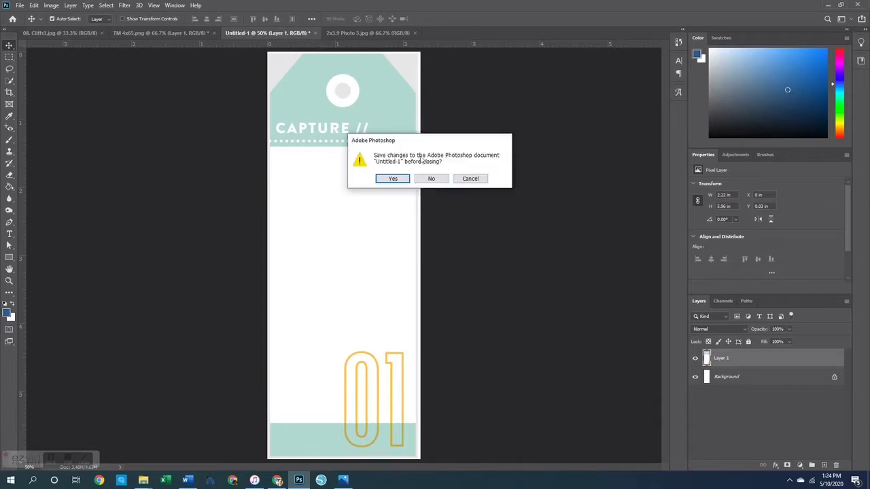
click(431, 178)
click(315, 32)
click(213, 32)
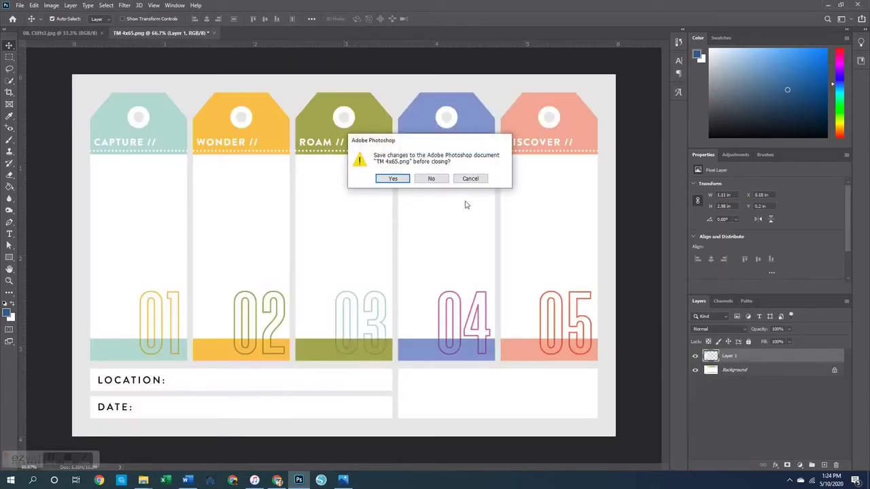
click(432, 179)
click(102, 33)
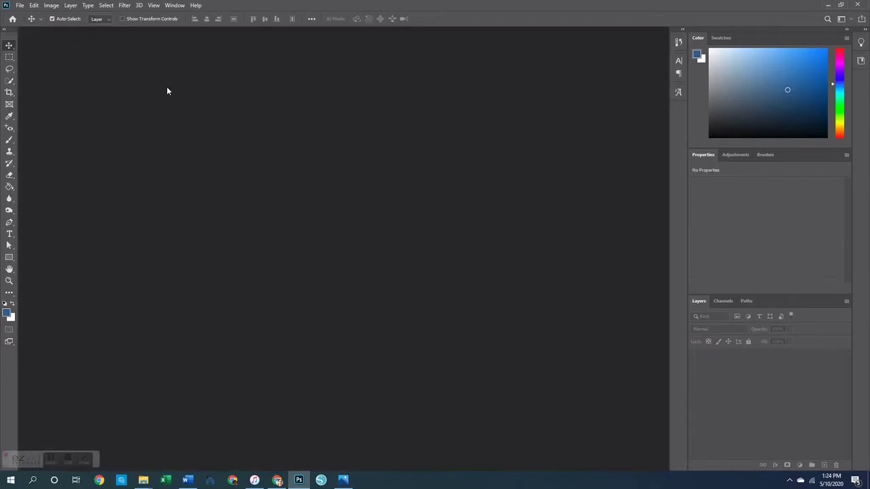
- Open 09. Mansion.jpg and TravelNotes TN8.png from the 09. Mansion folder of the Arizona trip
key(ctrl+o)
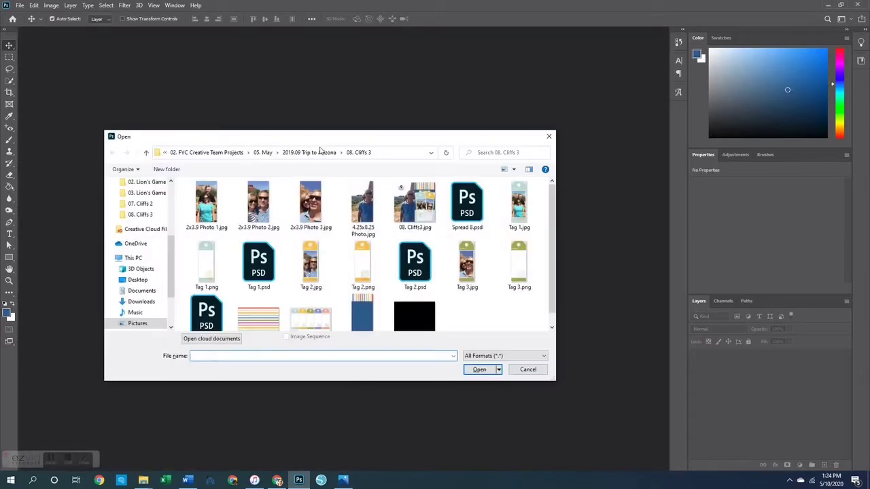
click(311, 152)
double_click(323, 254)
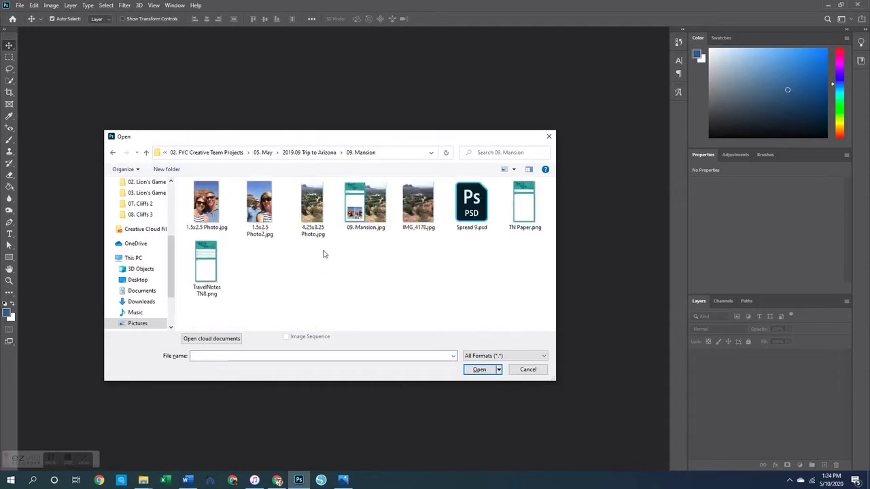
double_click(366, 203)
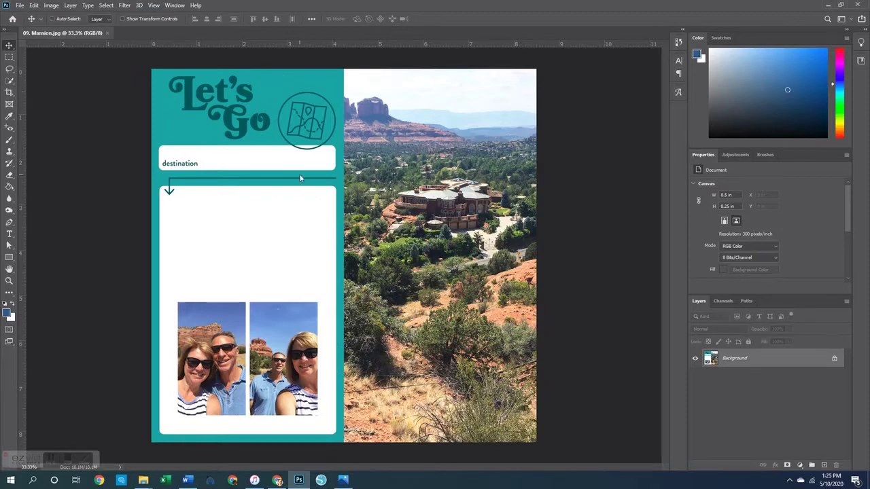
key(ctrl+o)
double_click(208, 268)
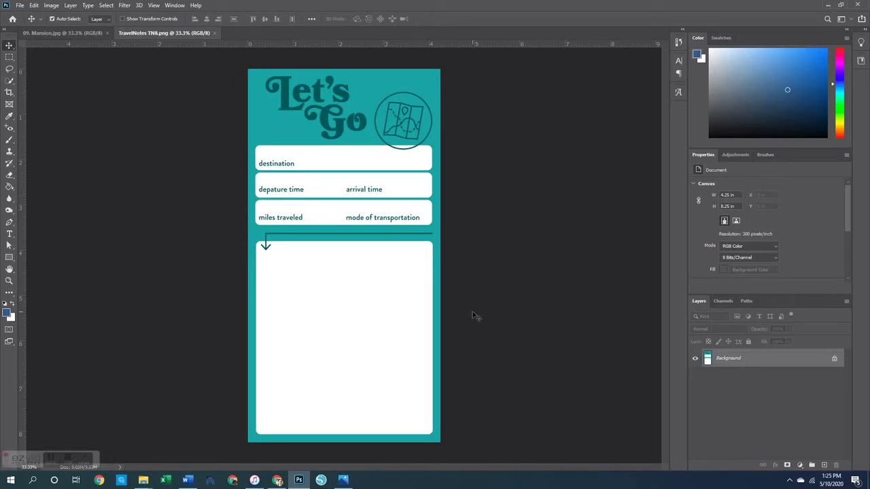
- Select the arrow line and most of the large notes box with a rectangular marquee and copy them to a new layer
click(10, 58)
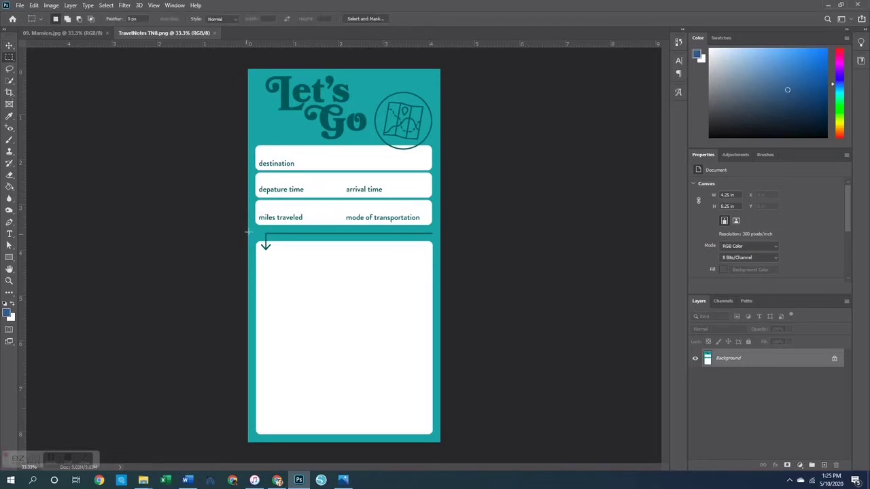
drag(243, 231, 458, 404)
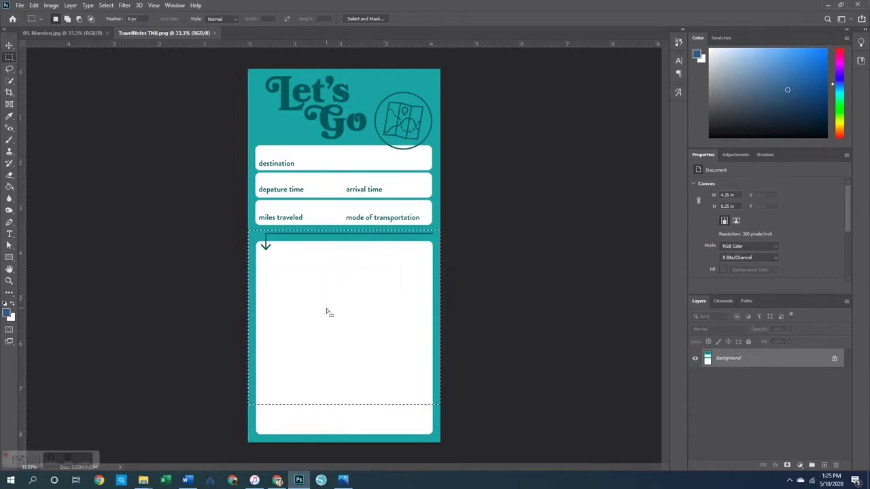
right_click(327, 311)
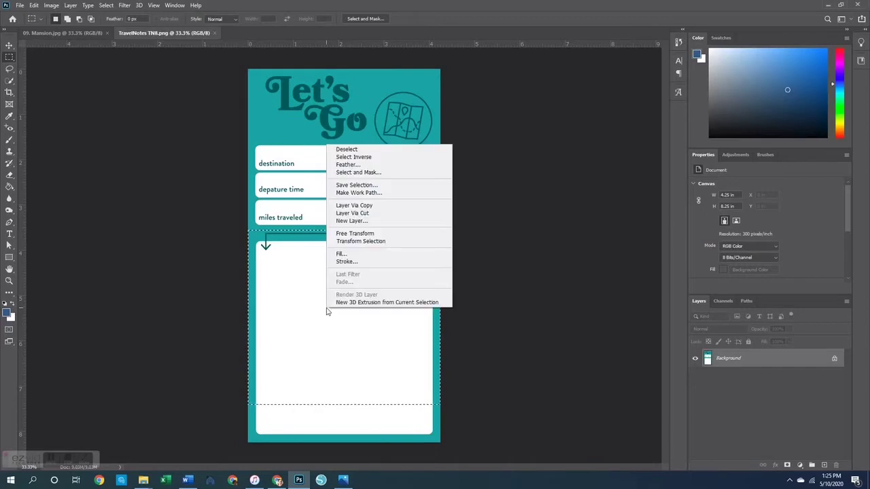
click(360, 206)
- Move the copied layer up to just below the destination box, covering the time and miles rows, and merge it with the background
click(9, 44)
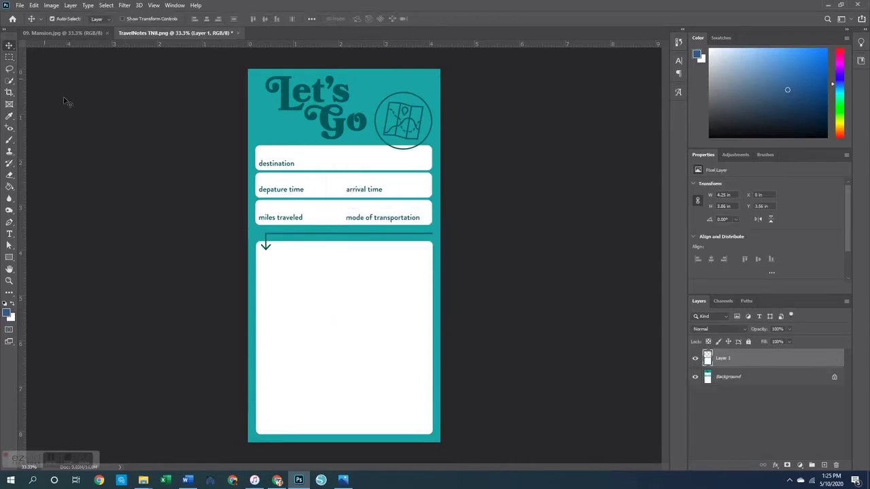
drag(330, 333, 332, 274)
key(Down)
key(Down)
key(Down)
key(Down)
key(Down)
key(Down)
key(Down)
key(Down)
key(Down)
key(Down)
key(Down)
key(Down)
key(Down)
key(Down)
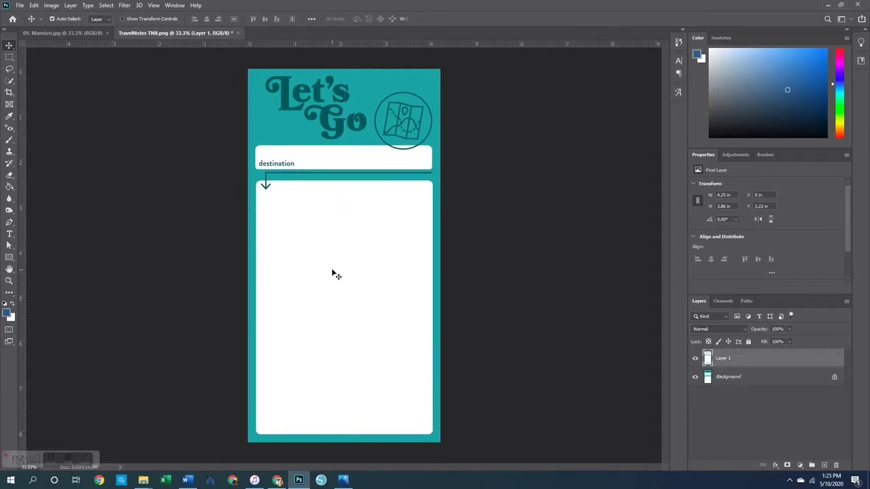
key(Down)
key(Down)
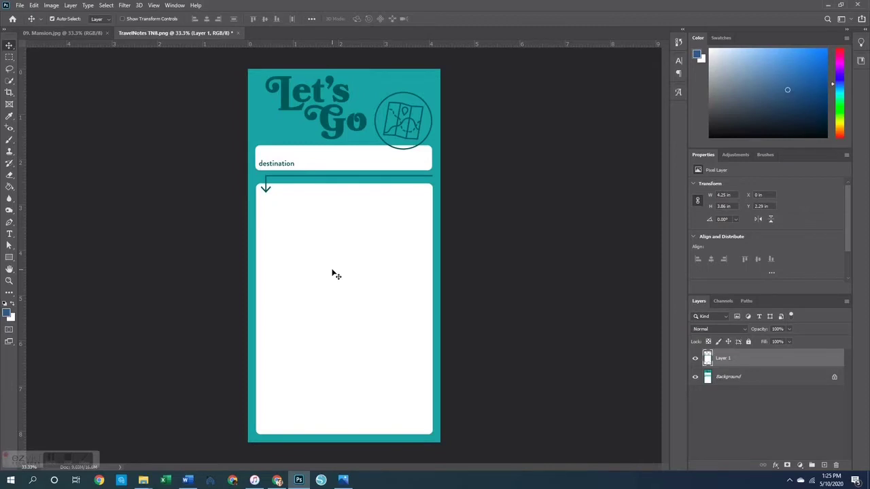
key(ctrl+e)
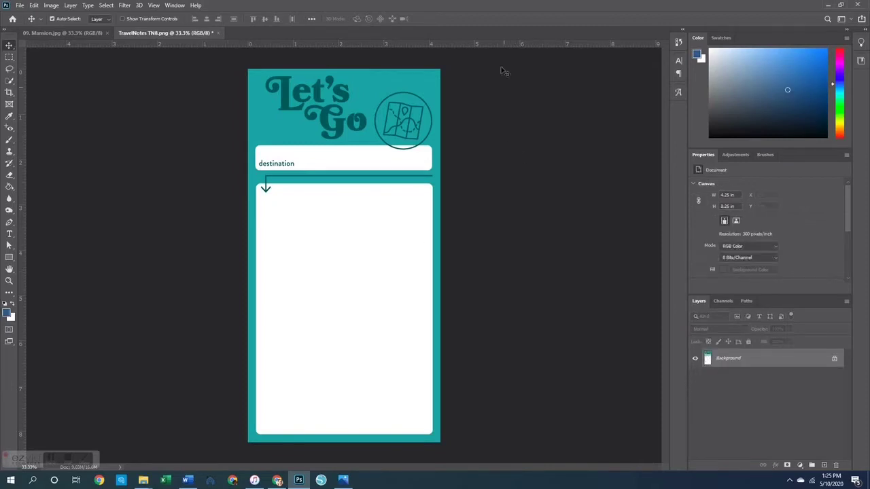
- Check the 09. Mansion.jpg layout, open 1.5x2.5 Photo2.jpg and select the whole image
click(65, 33)
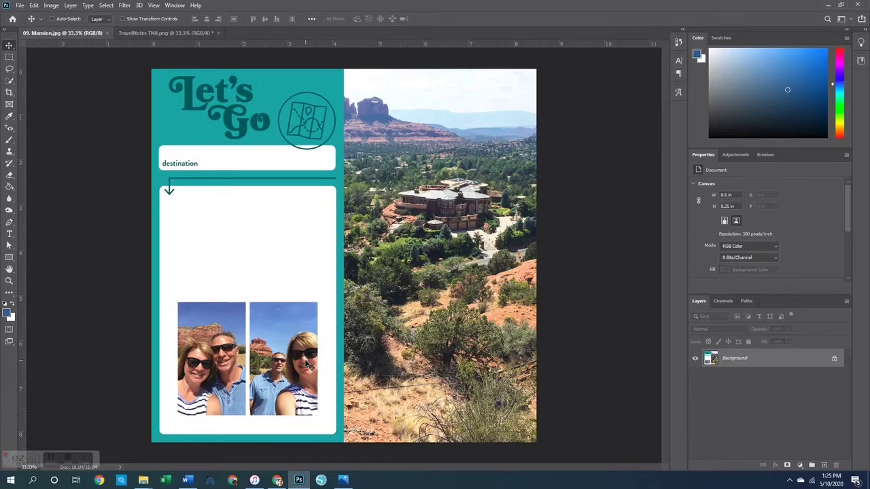
key(ctrl+o)
double_click(261, 204)
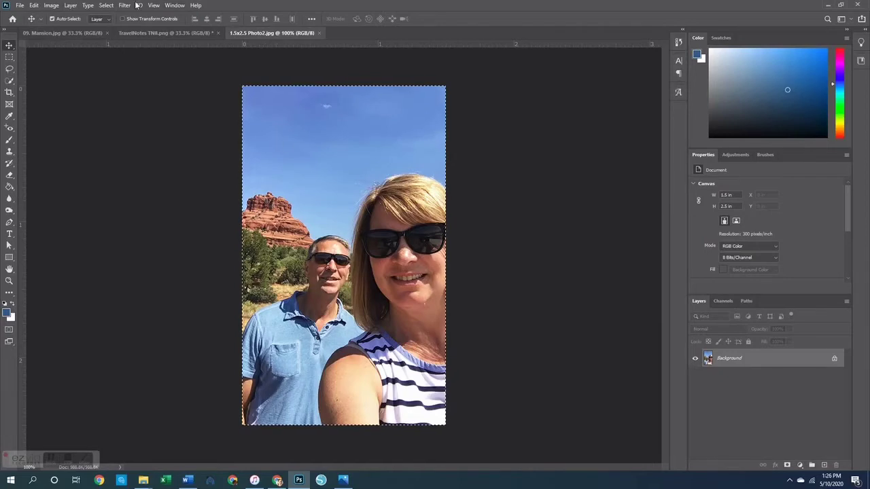
- Place two copies of the photo side by side in the lower part of the TravelNotes TN8.png notes box
click(164, 32)
drag(213, 73, 296, 339)
drag(310, 384, 382, 386)
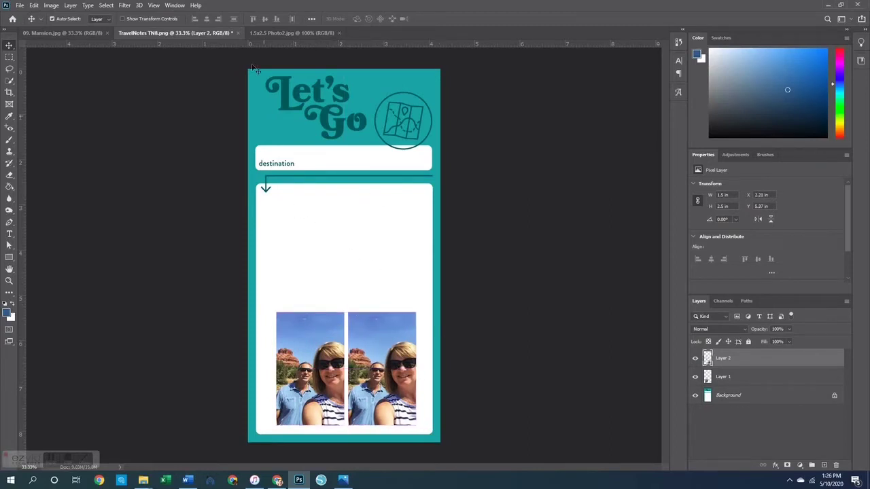
- Delete both photo copies from the Let's Go travel notes page
click(329, 358)
key(Delete)
key(Delete)
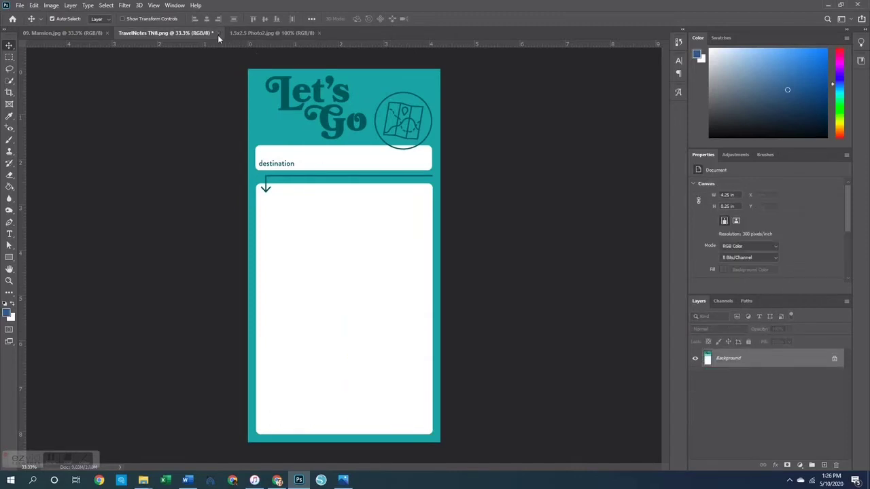
- Close TravelNotes TN8.png without saving, along with the photo and 09. Mansion.jpg
click(218, 33)
click(431, 180)
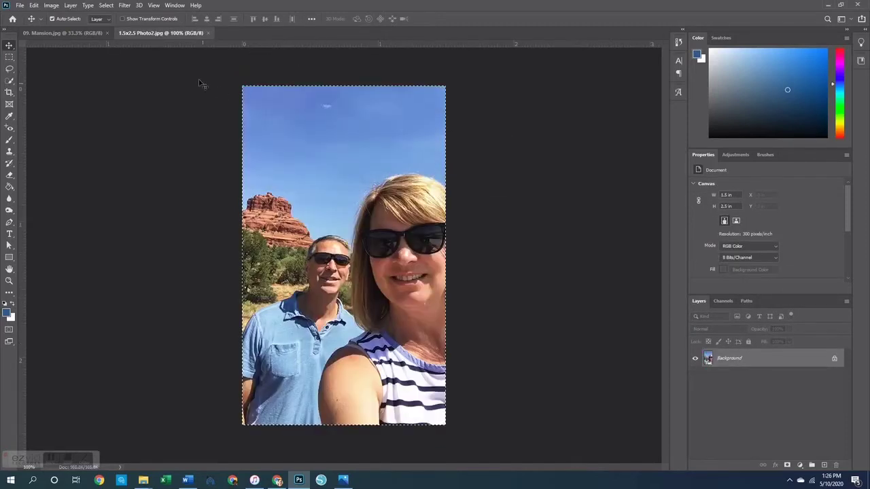
click(208, 32)
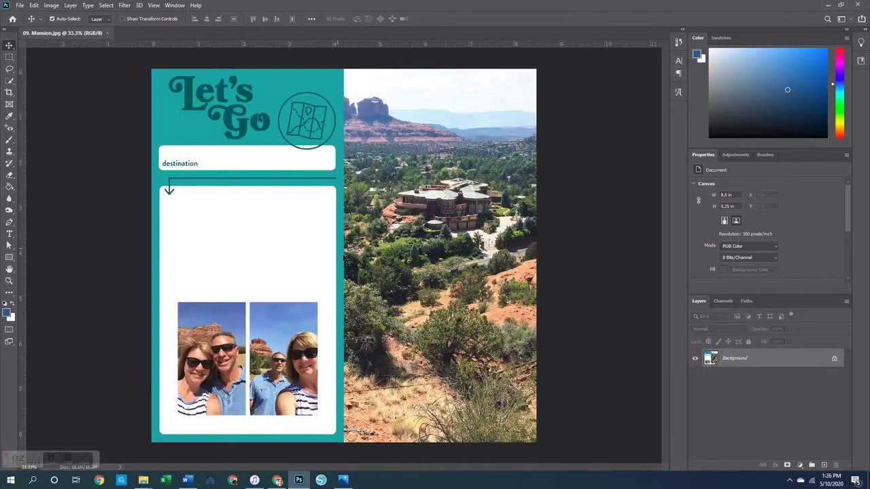
click(109, 33)
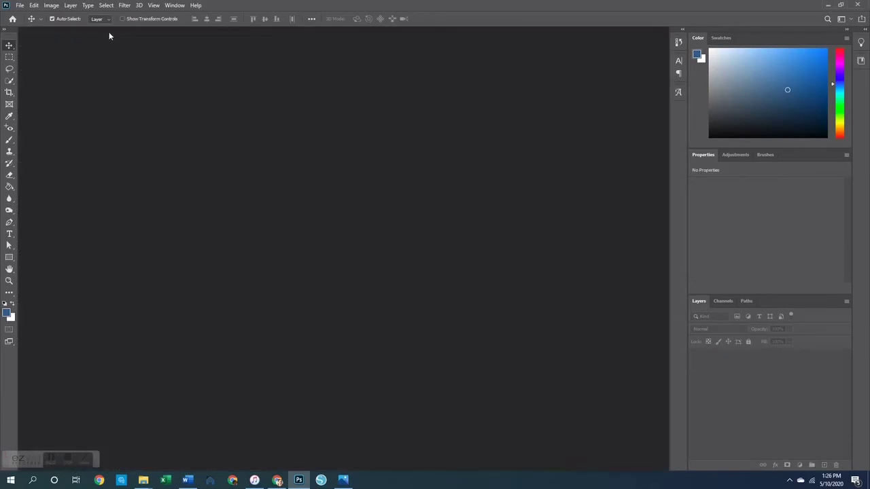